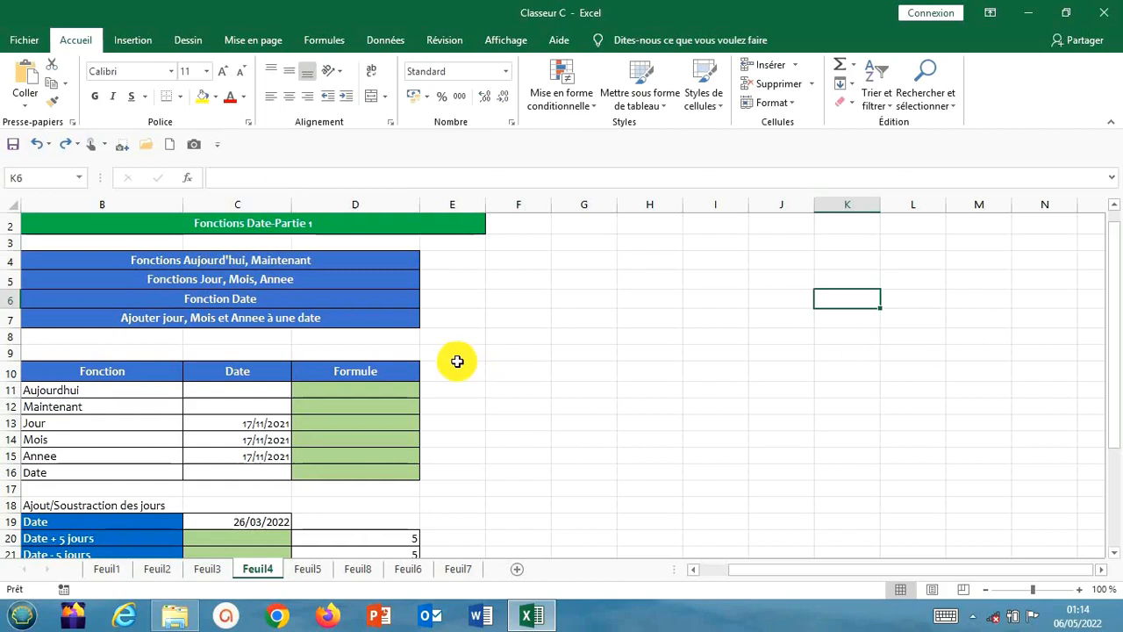
Enter the formula =AUJOURDHUI() in D11, the Formule cell of the Aujourdhui row
{"action": "left_click", "coordinate": [381, 390]}
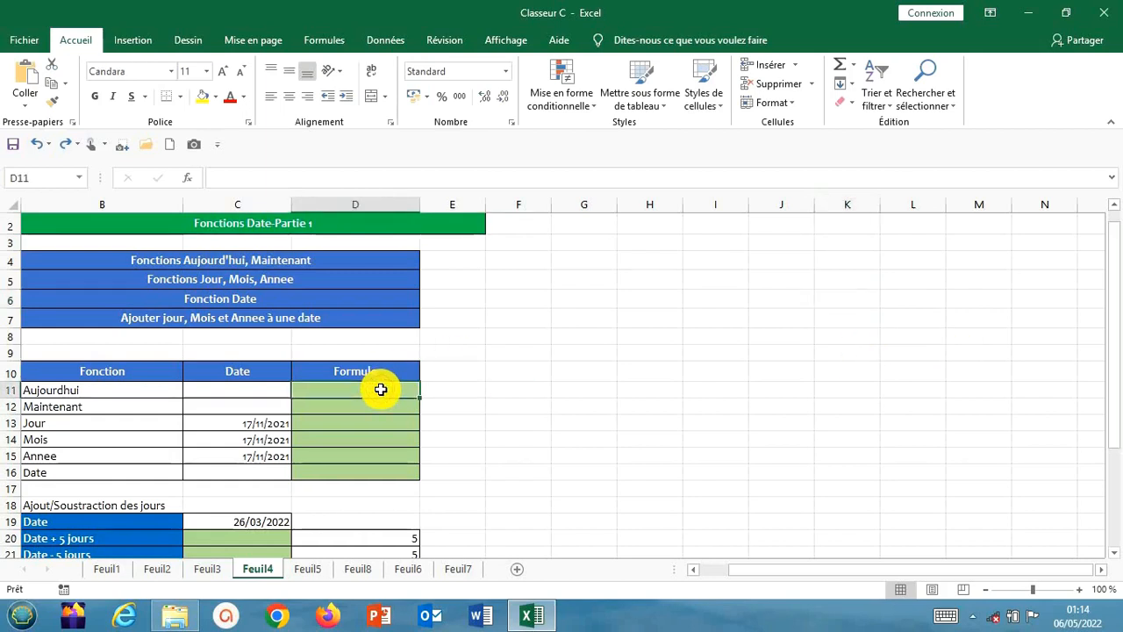
{"action": "type", "text": "+"}
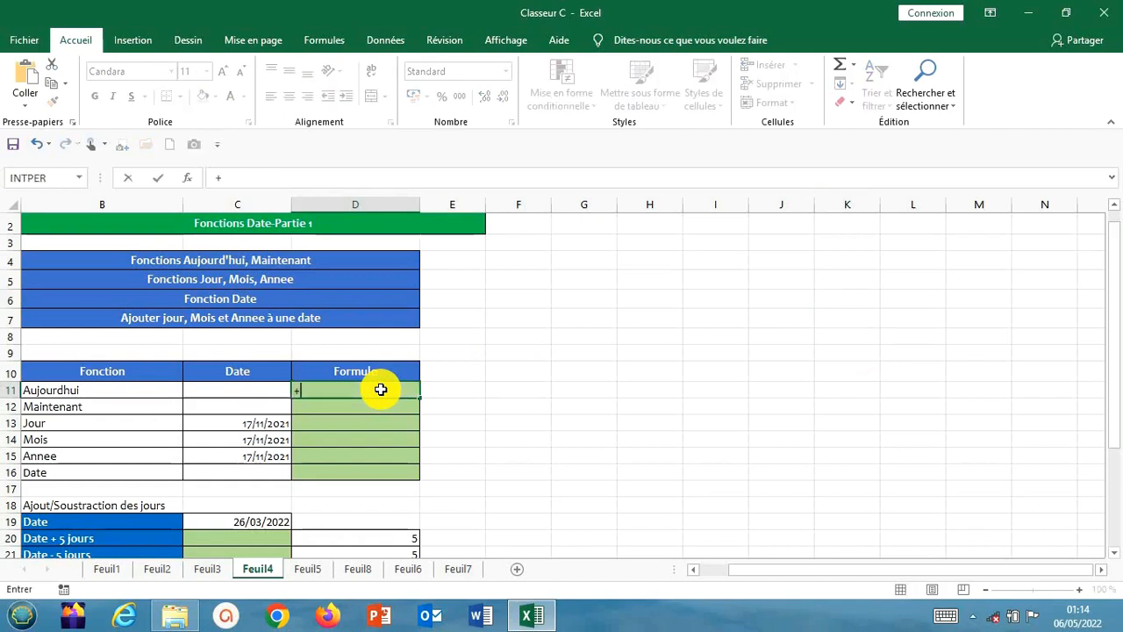
{"action": "key", "text": "Escape"}
{"action": "type", "text": "=a"}
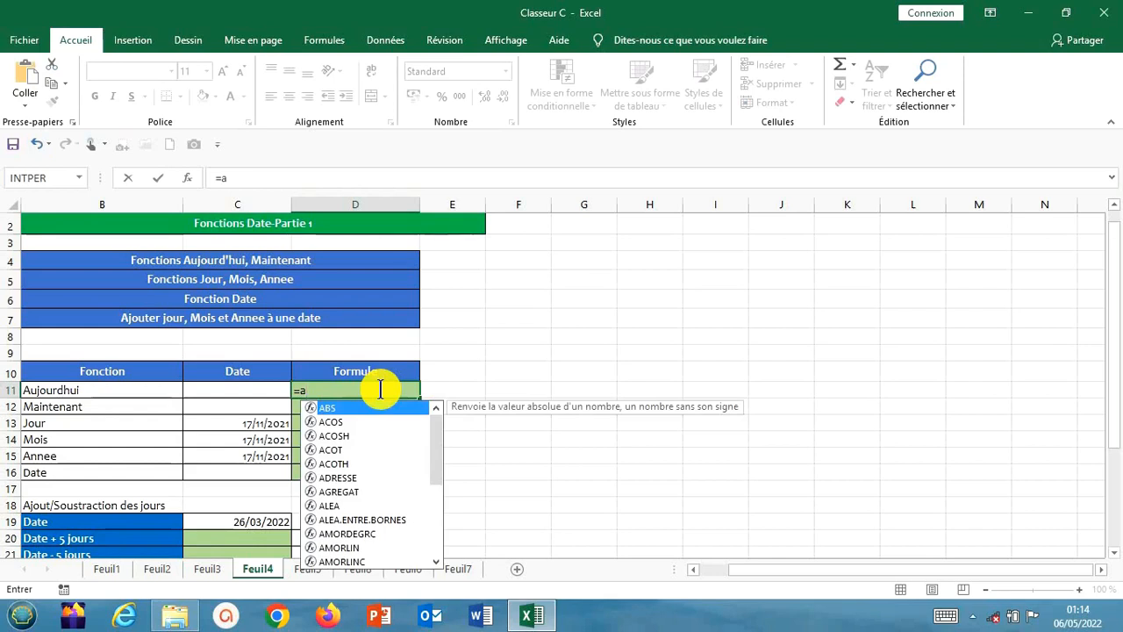
{"action": "type", "text": "uj"}
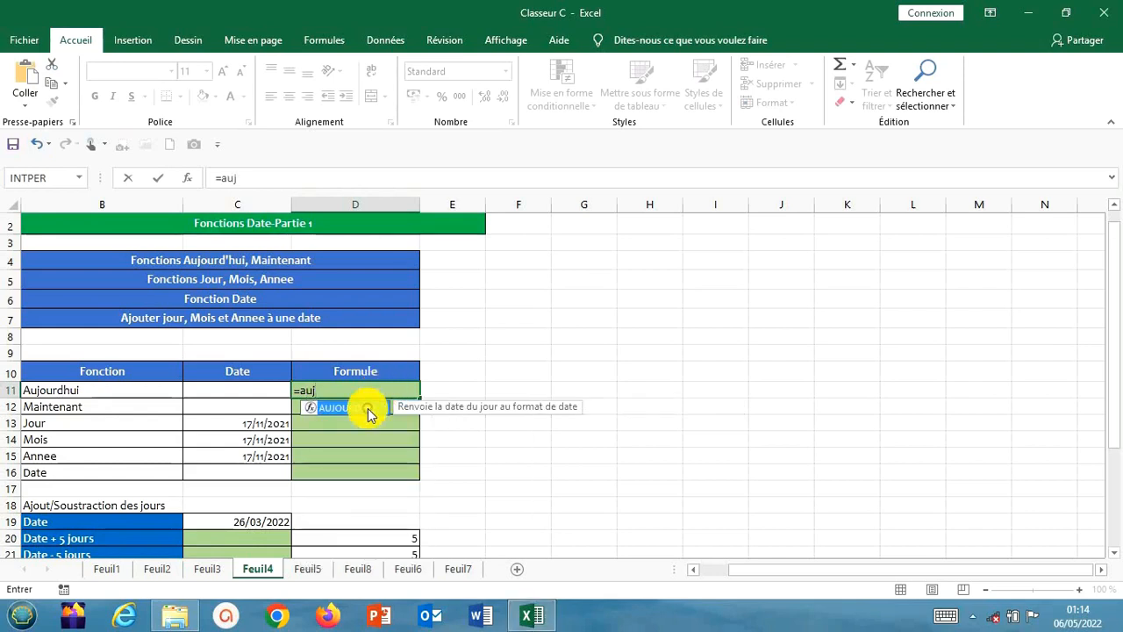
{"action": "double_click", "coordinate": [368, 408]}
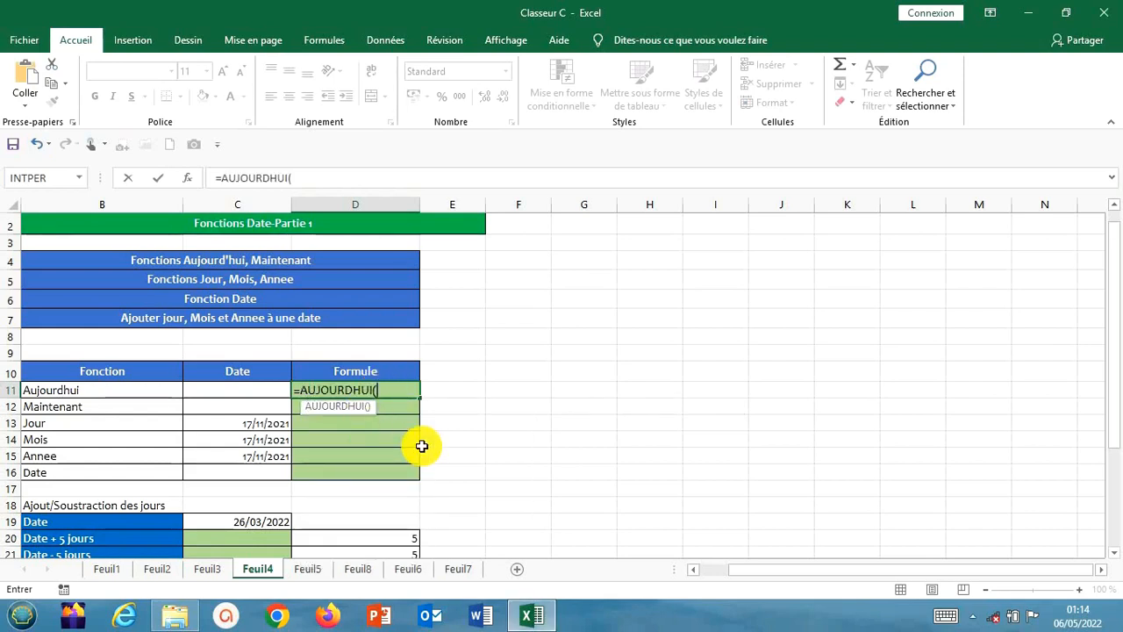
{"action": "type", "text": ")"}
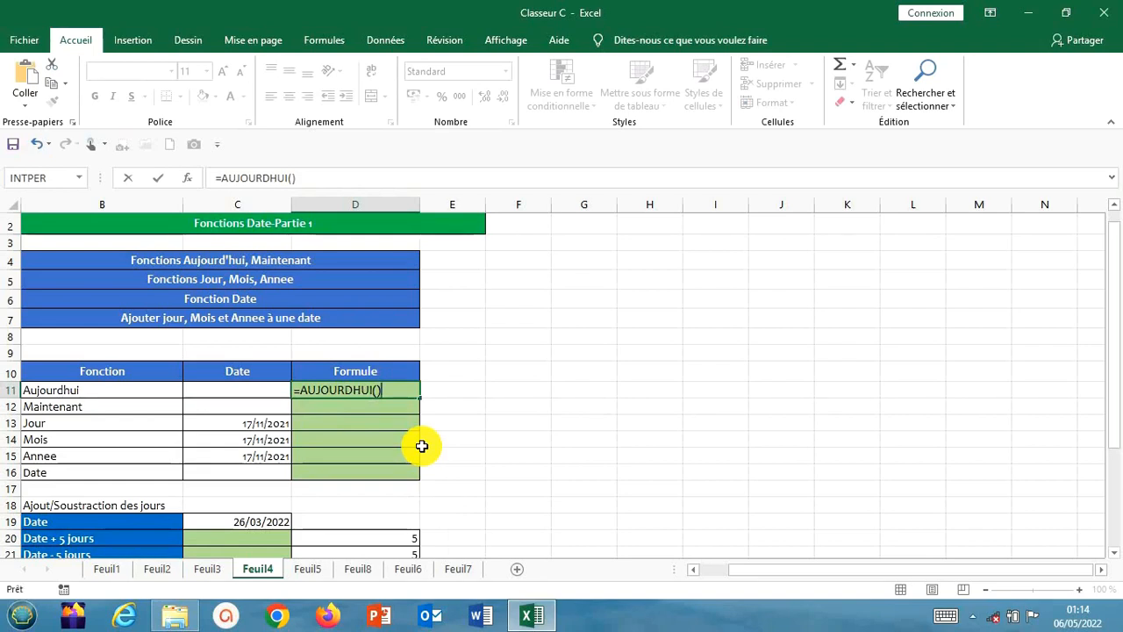
{"action": "key", "text": "Return"}
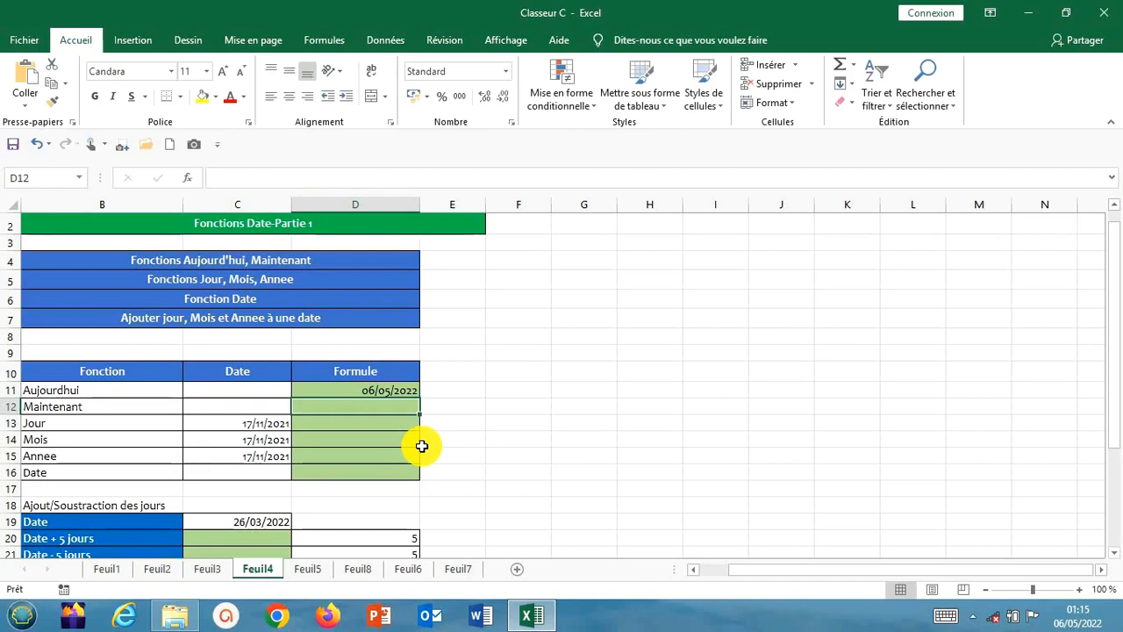
Enter the formula =MAINTENANT() in D12, the Formule cell of the Maintenant row
{"action": "type", "text": "="}
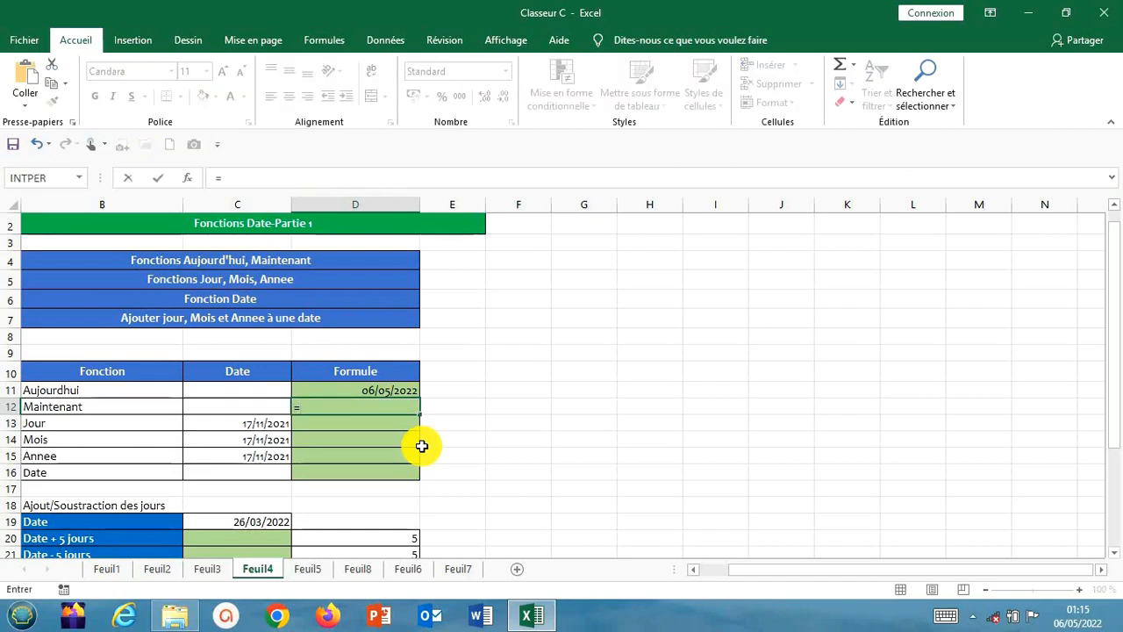
{"action": "type", "text": "m"}
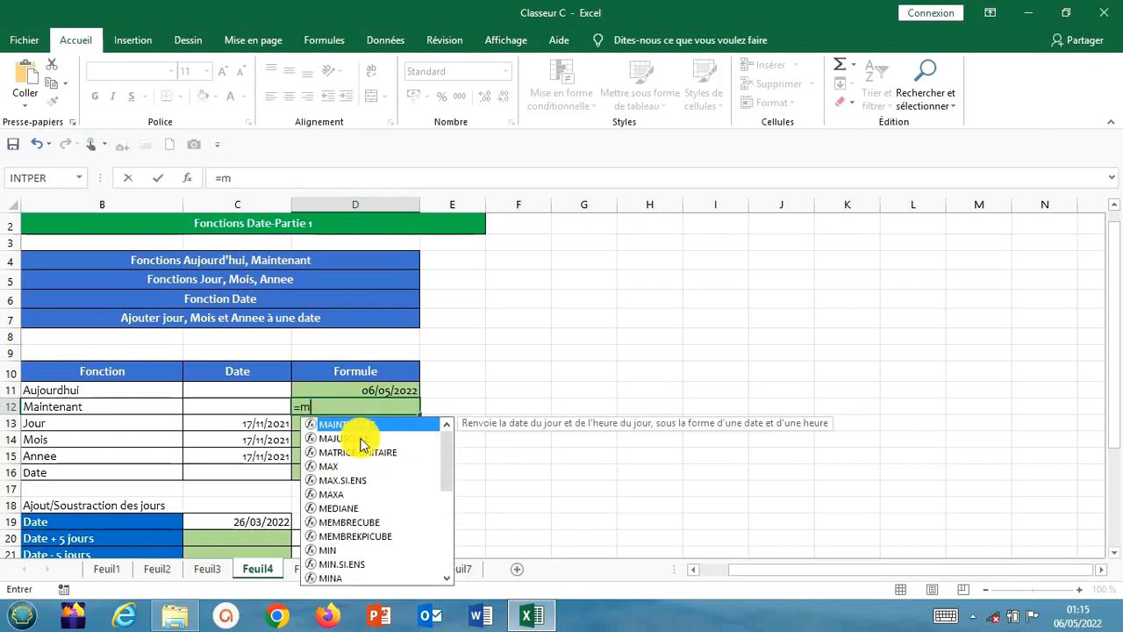
{"action": "double_click", "coordinate": [338, 425]}
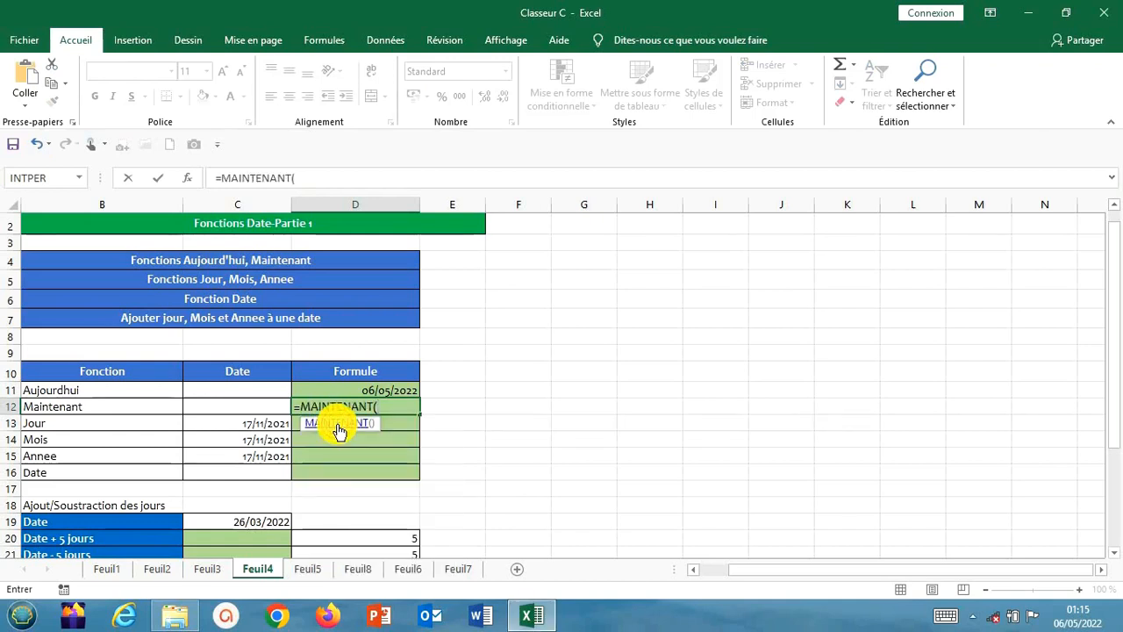
{"action": "type", "text": ")"}
{"action": "key", "text": "Return"}
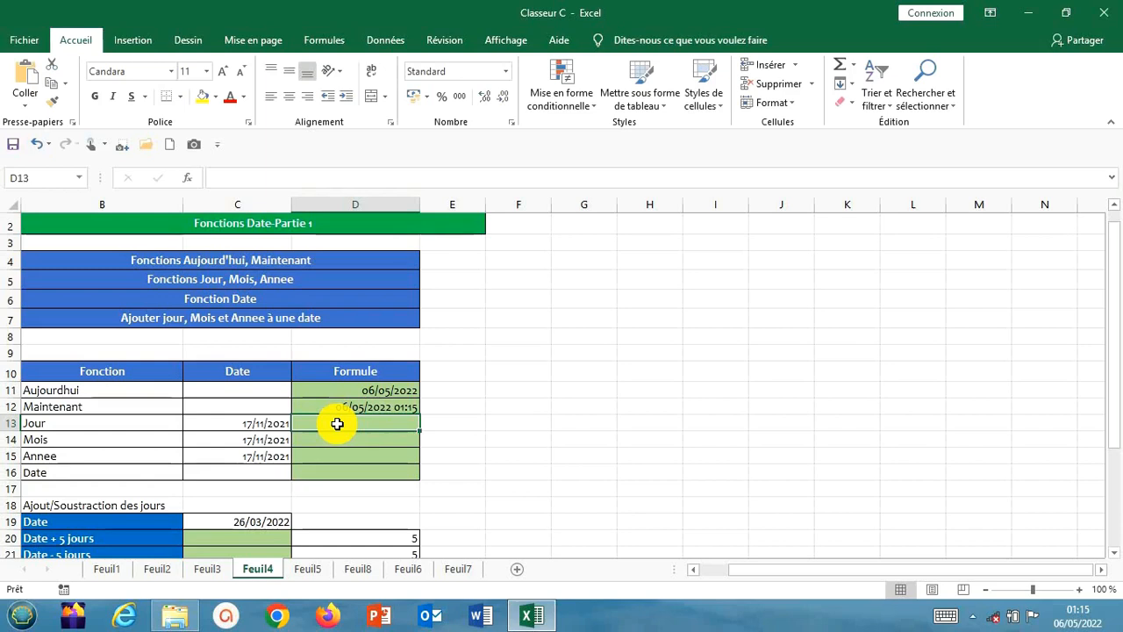
Enter =JOUR(C13) in D13 to extract the day from the date in the Jour row
{"action": "left_click", "coordinate": [239, 425]}
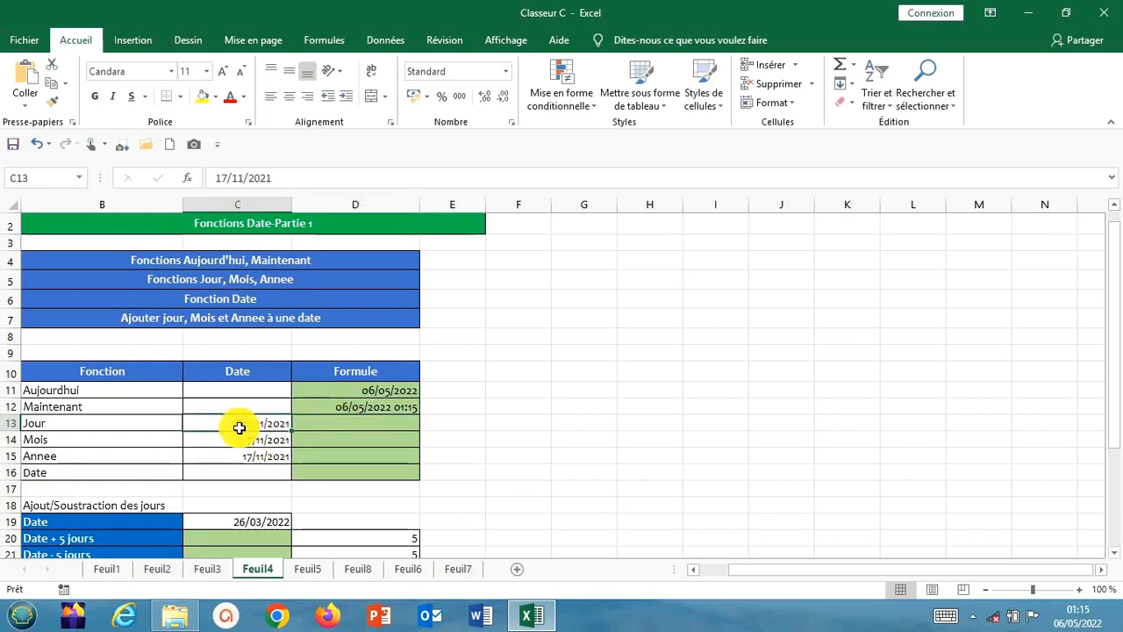
{"action": "left_click", "coordinate": [341, 425]}
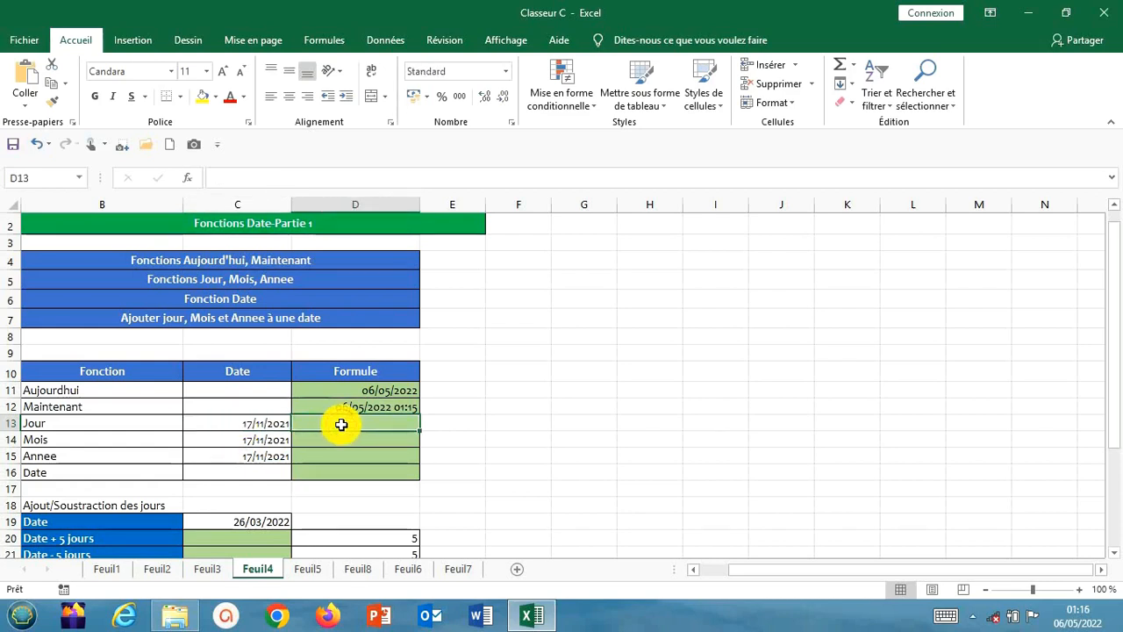
{"action": "type", "text": "="}
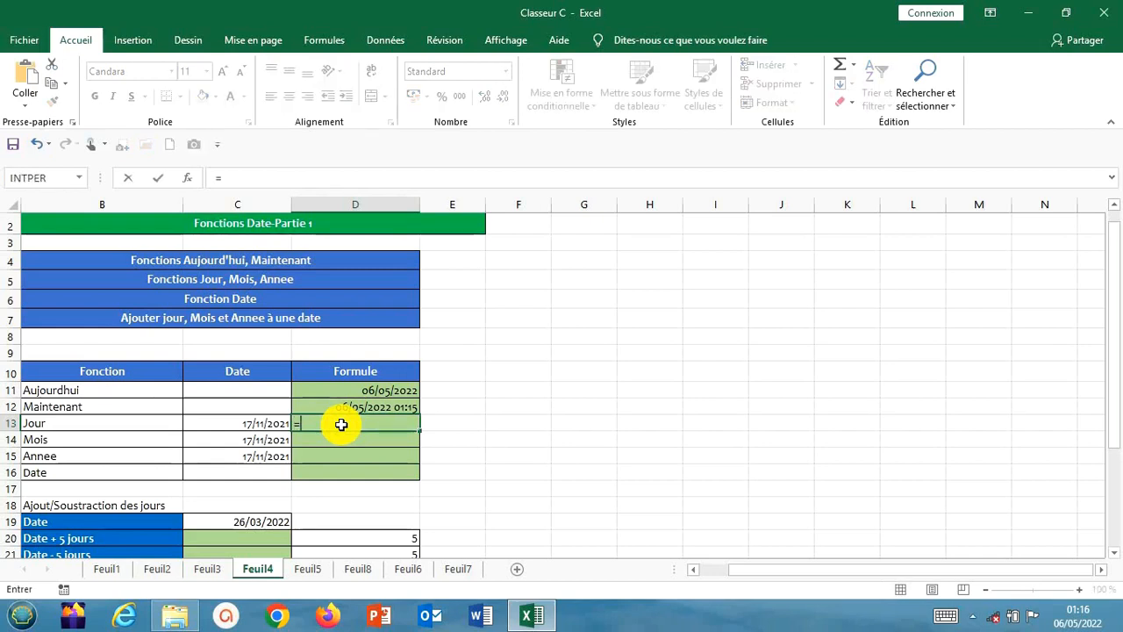
{"action": "type", "text": "j"}
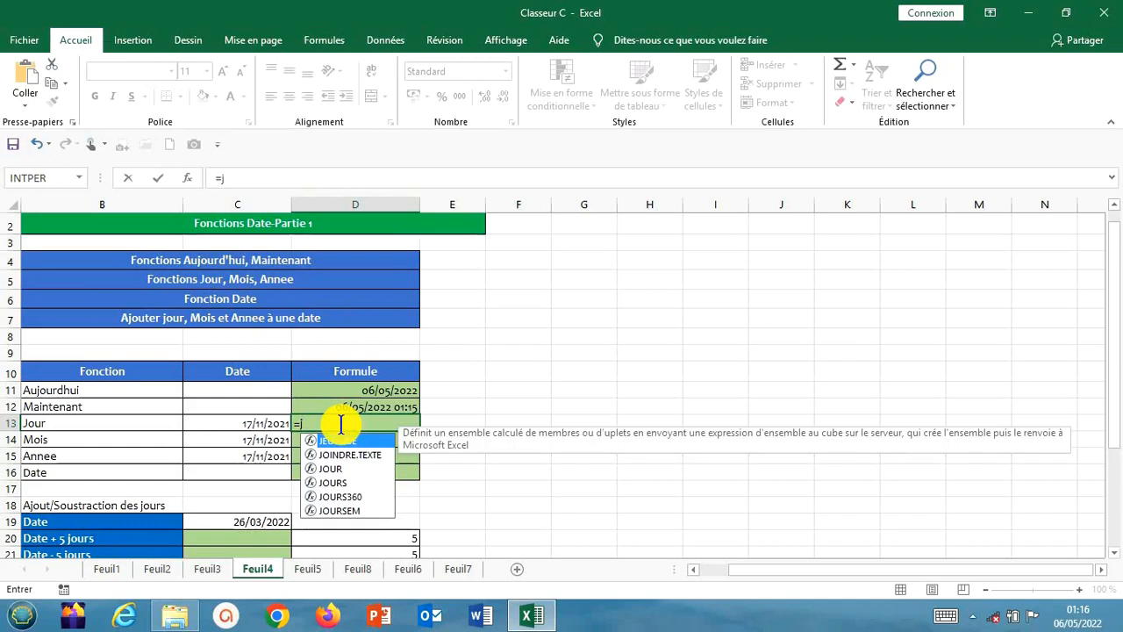
{"action": "double_click", "coordinate": [343, 469]}
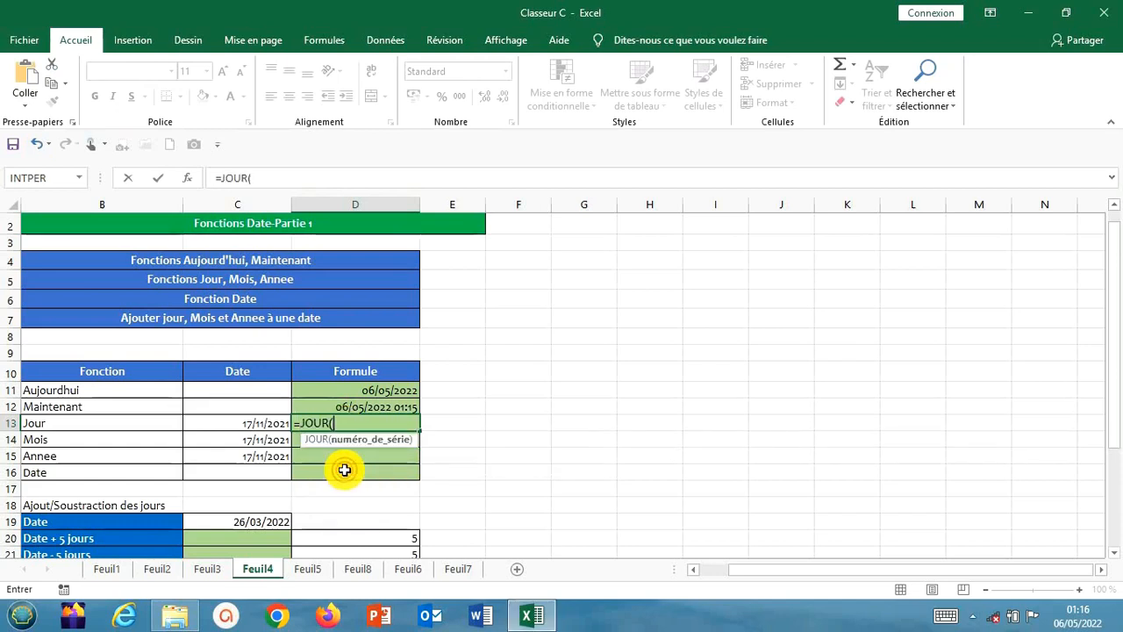
{"action": "left_click", "coordinate": [275, 424]}
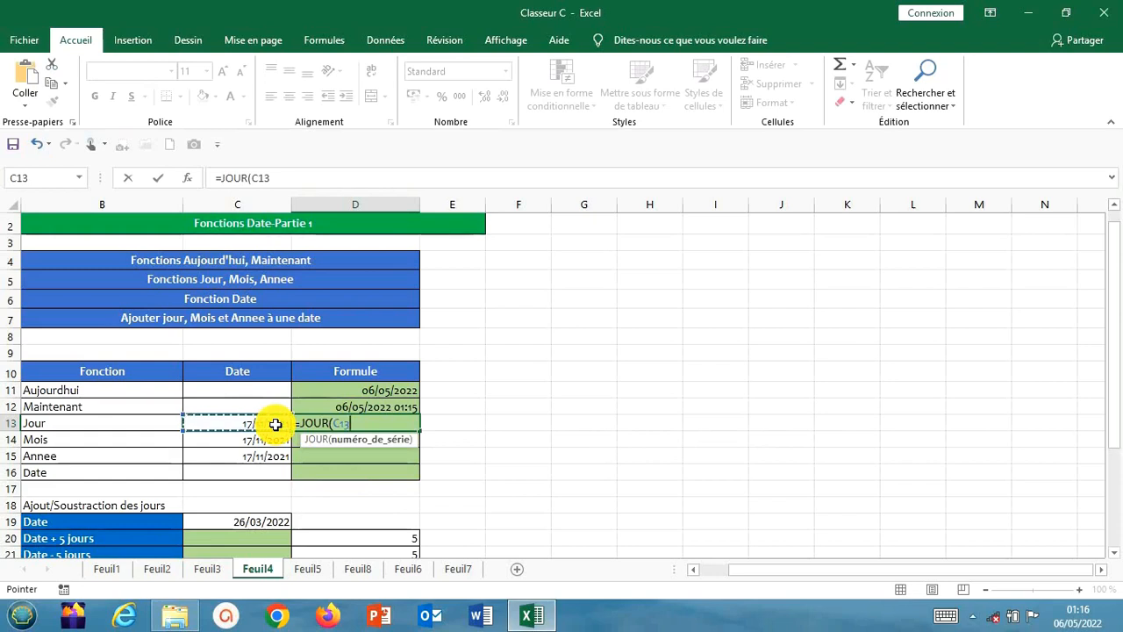
{"action": "type", "text": ")"}
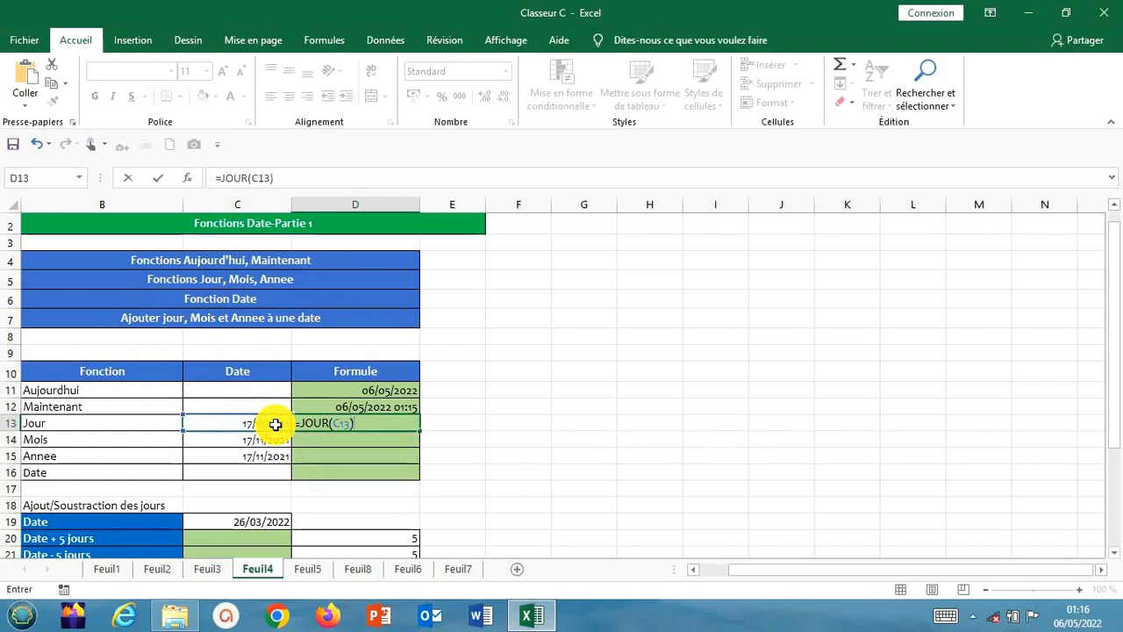
{"action": "key", "text": "Return"}
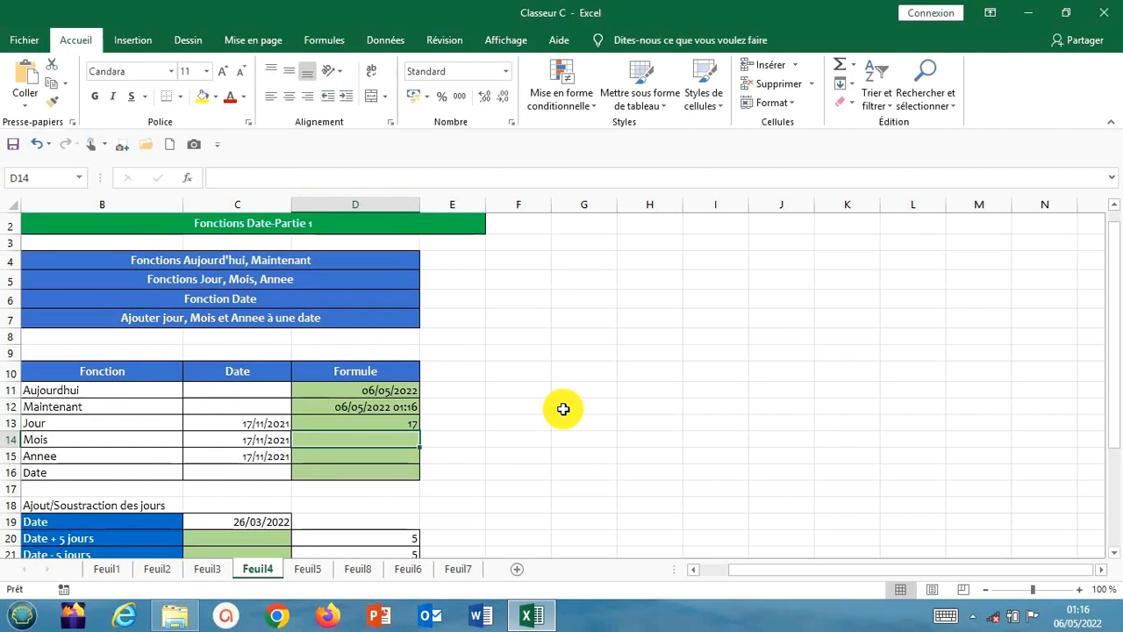
Enter =MOIS(C14) in D14 to extract the month from the date in the Mois row
{"action": "type", "text": "="}
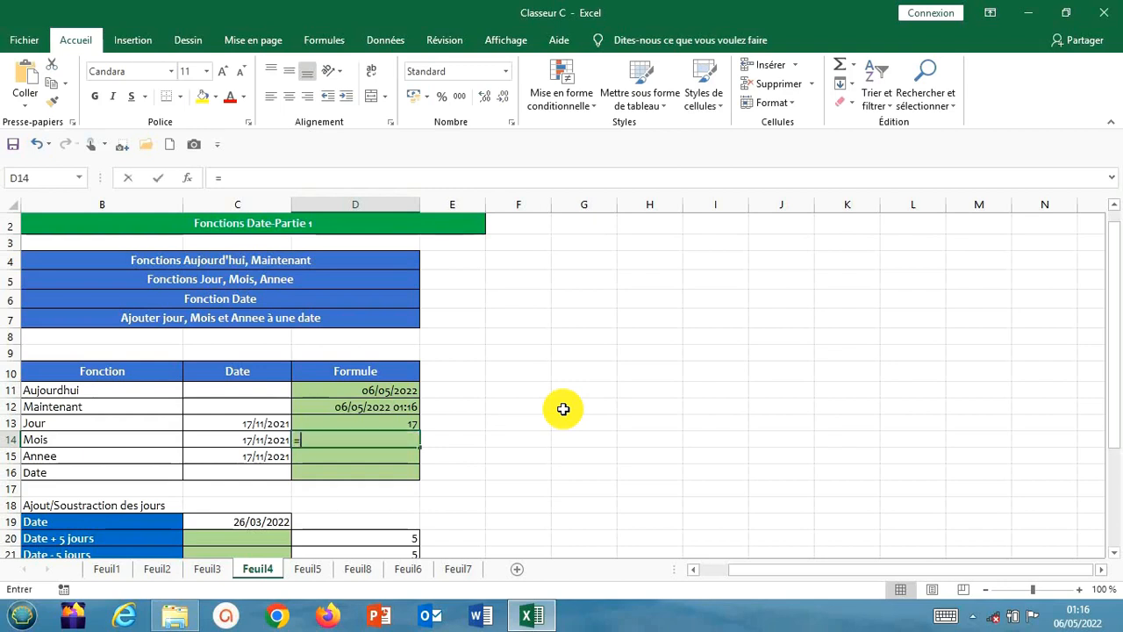
{"action": "type", "text": "moi"}
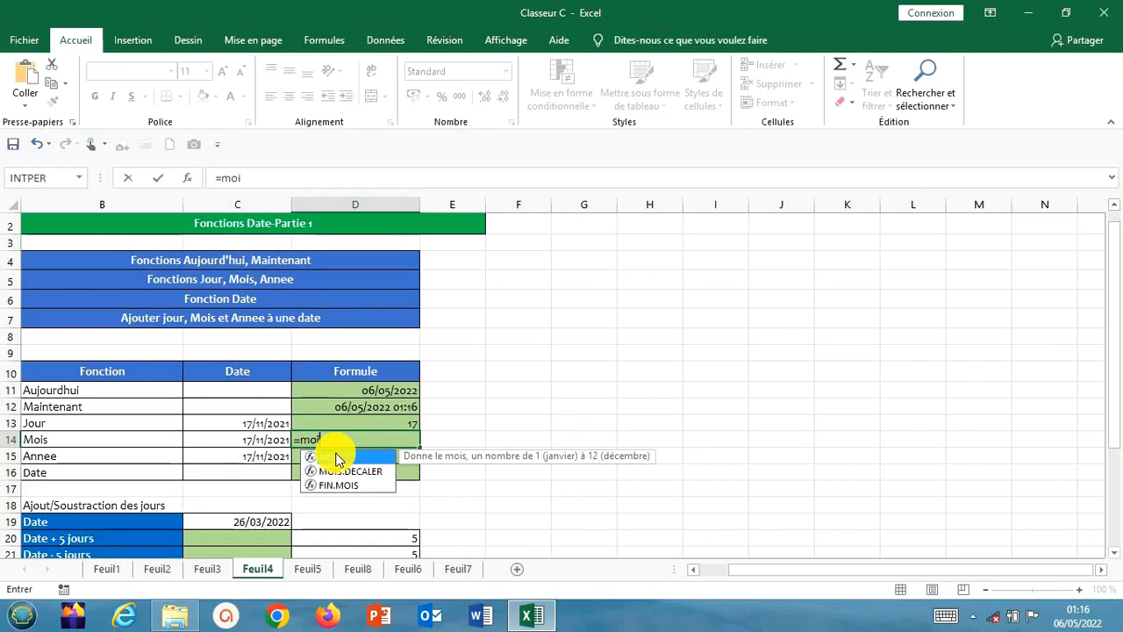
{"action": "double_click", "coordinate": [336, 457]}
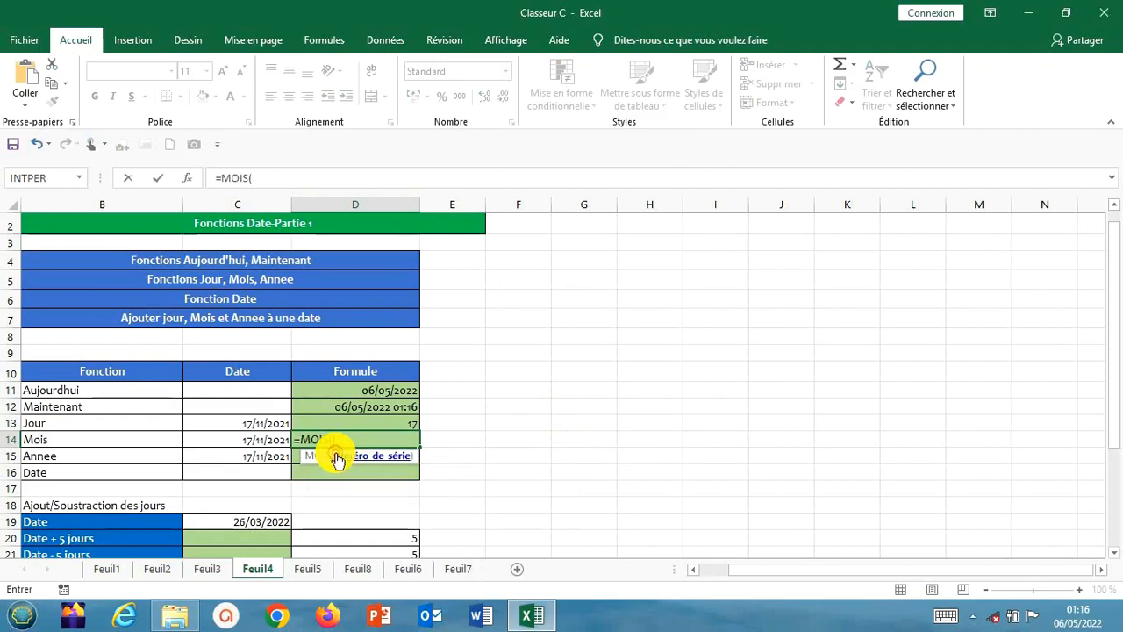
{"action": "left_click", "coordinate": [264, 440]}
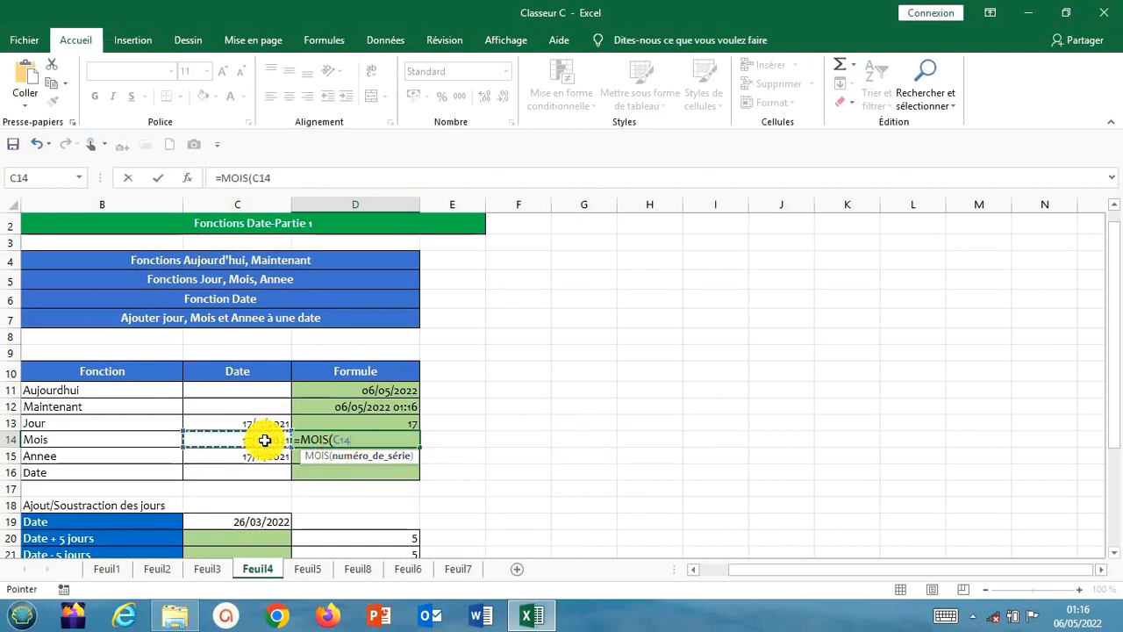
{"action": "type", "text": ")"}
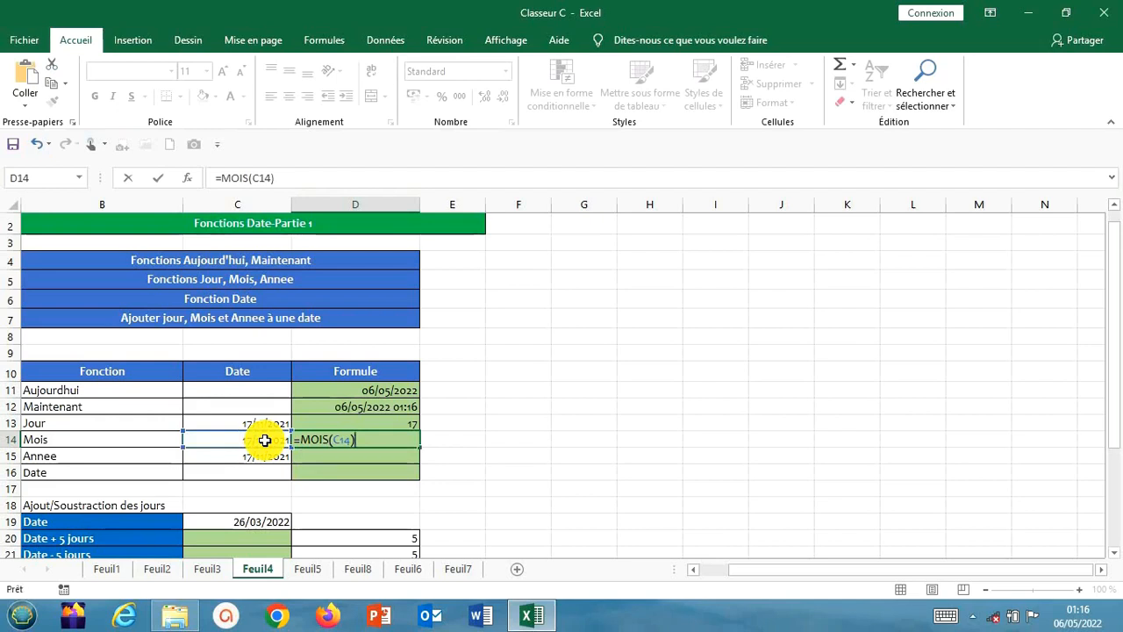
{"action": "key", "text": "Return"}
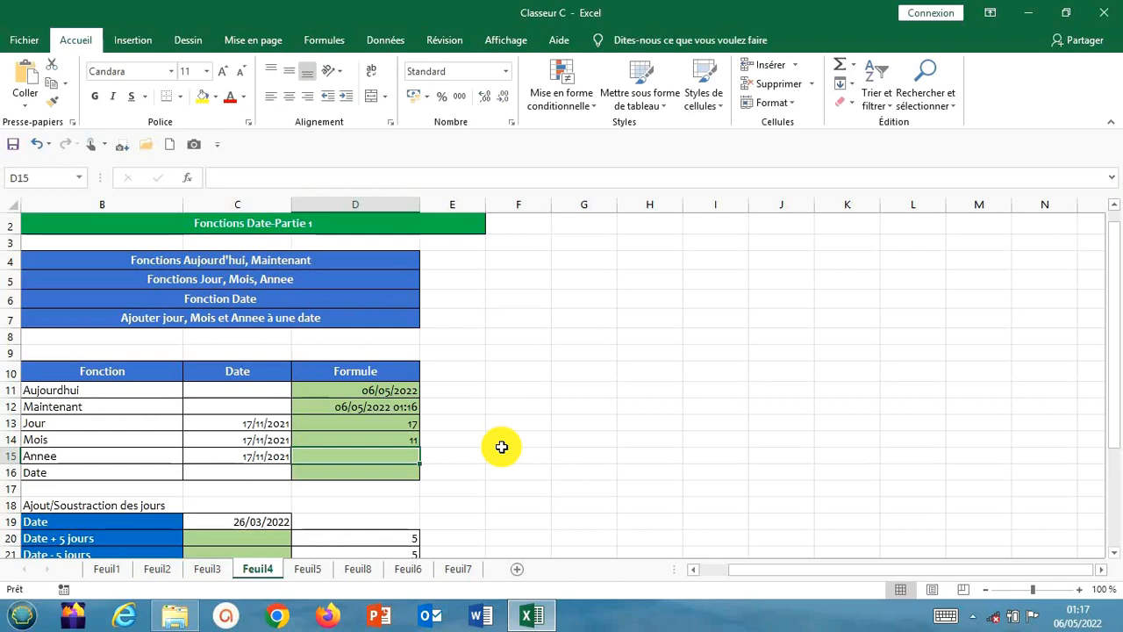
Enter =ANNEE(C15) in D15 to extract the year from the date in the Annee row
{"action": "type", "text": "="}
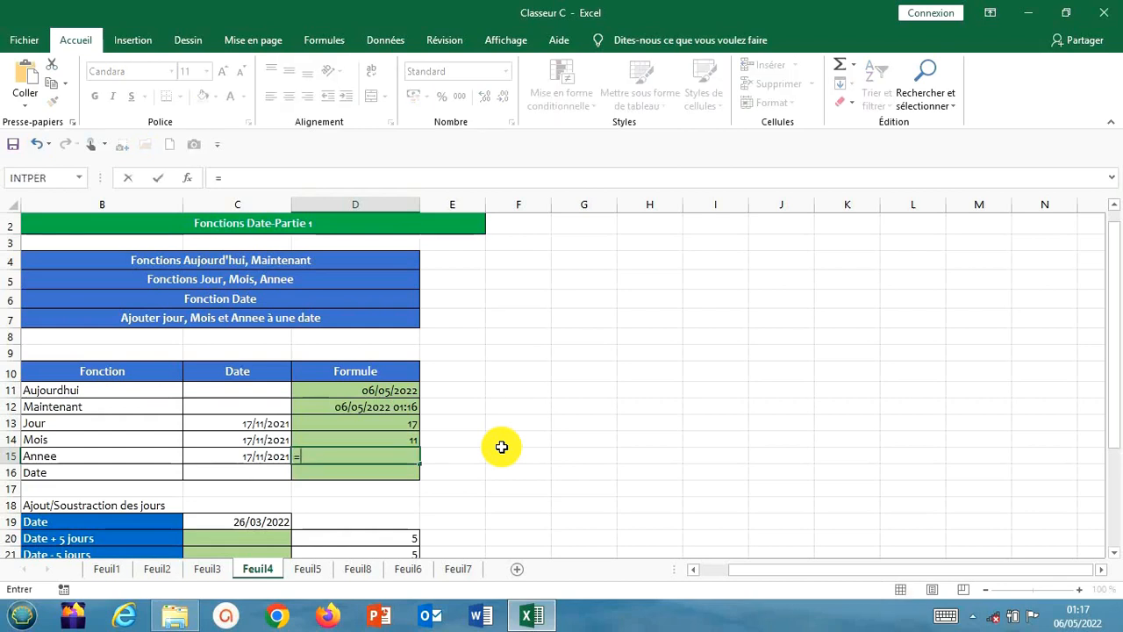
{"action": "type", "text": "ann"}
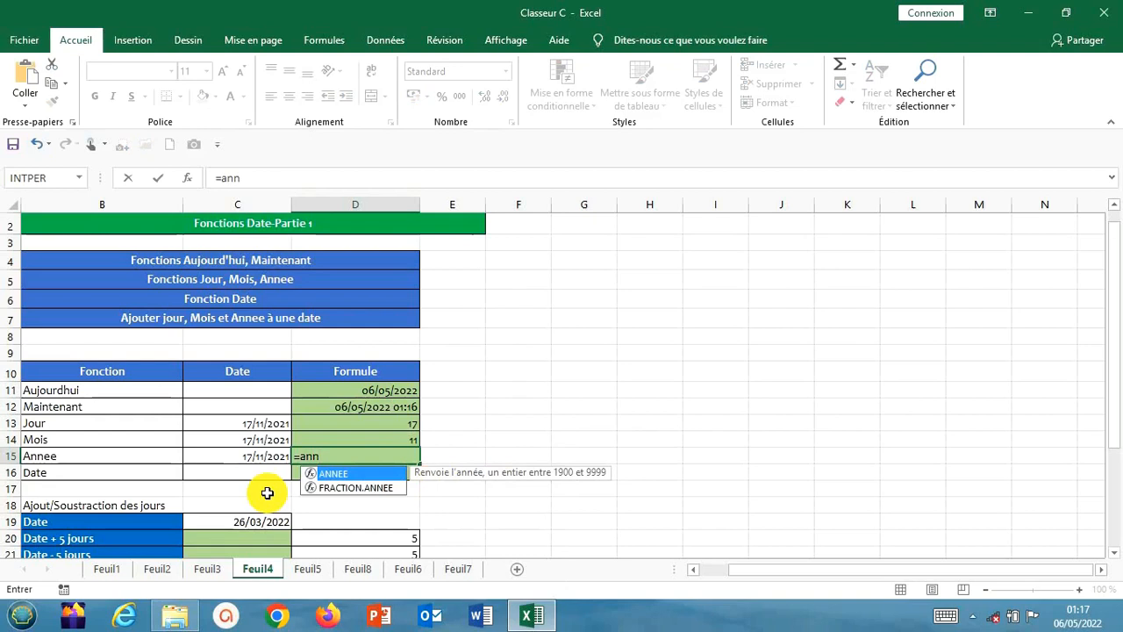
{"action": "double_click", "coordinate": [347, 473]}
{"action": "left_click", "coordinate": [267, 452]}
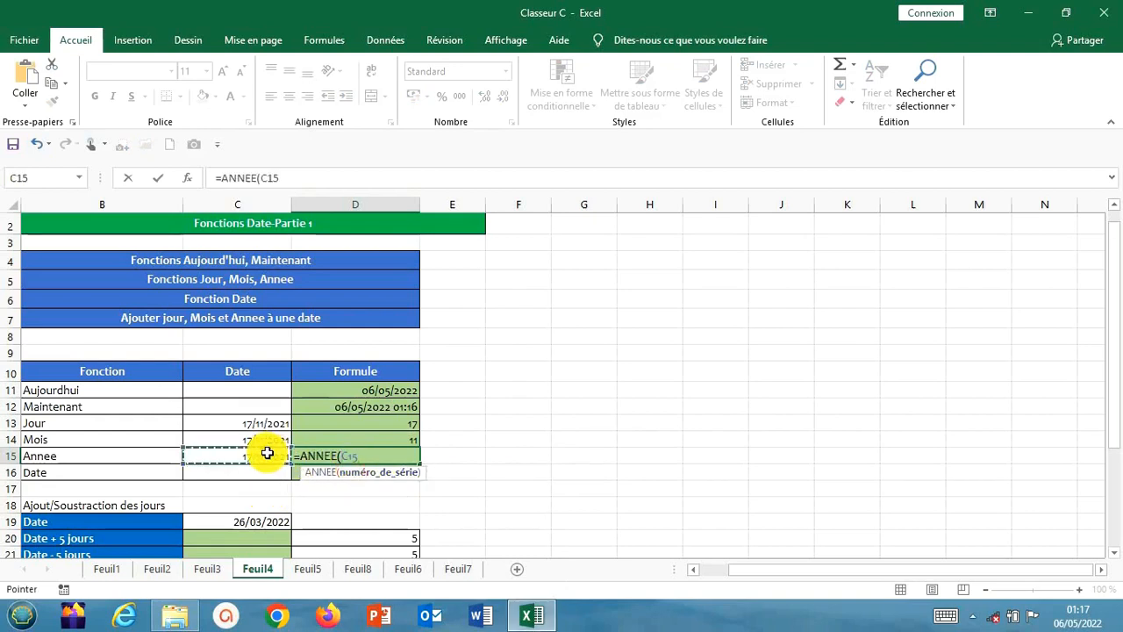
{"action": "type", "text": ")"}
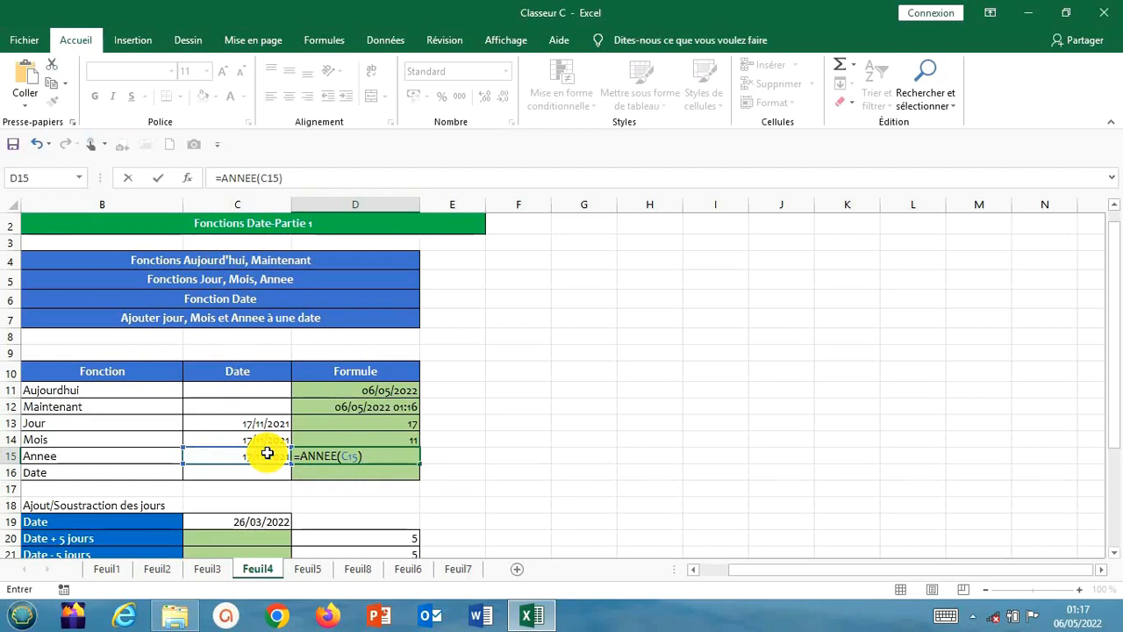
{"action": "key", "text": "Return"}
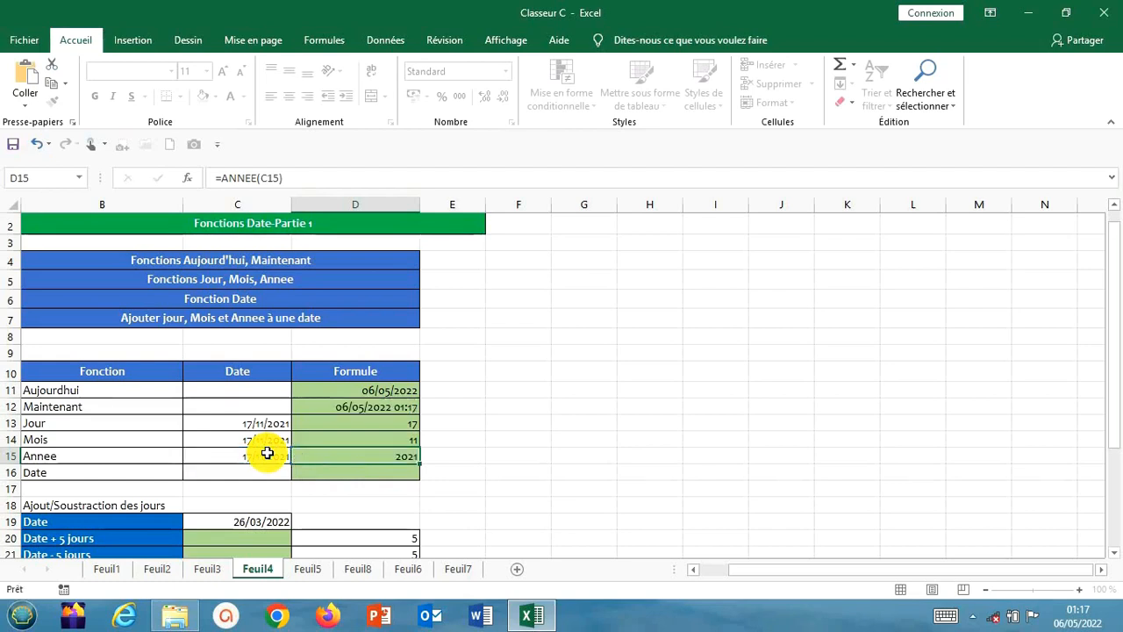
{"action": "left_click", "coordinate": [478, 450]}
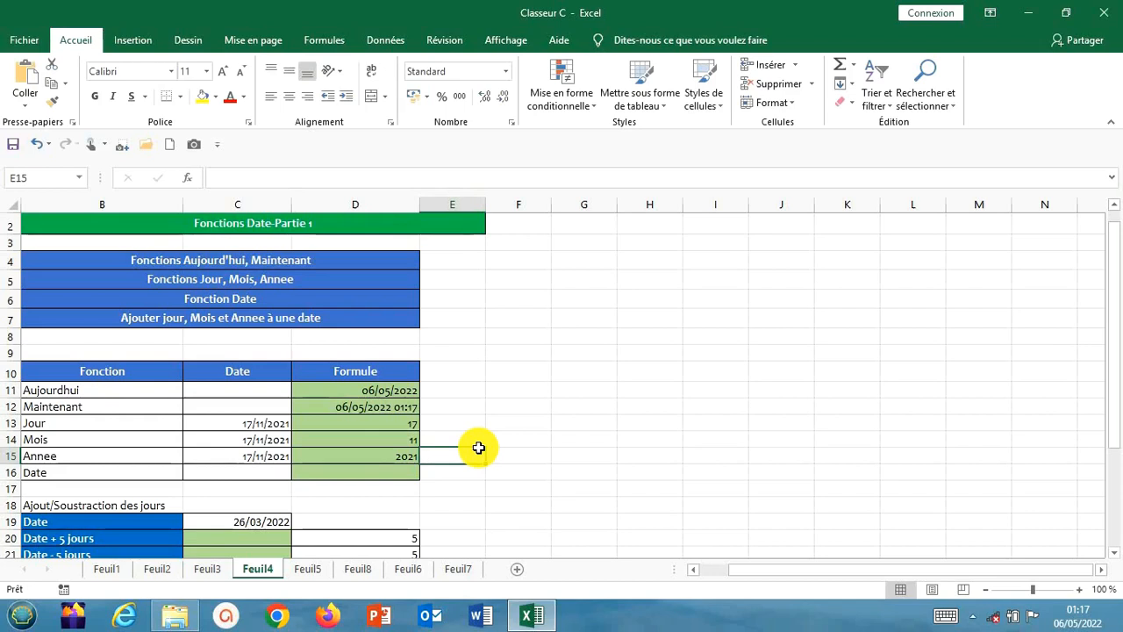
Enter =DATE(D15;D14;D13) in D16 to rebuild the date from the extracted year, month and day
{"action": "left_click", "coordinate": [378, 469]}
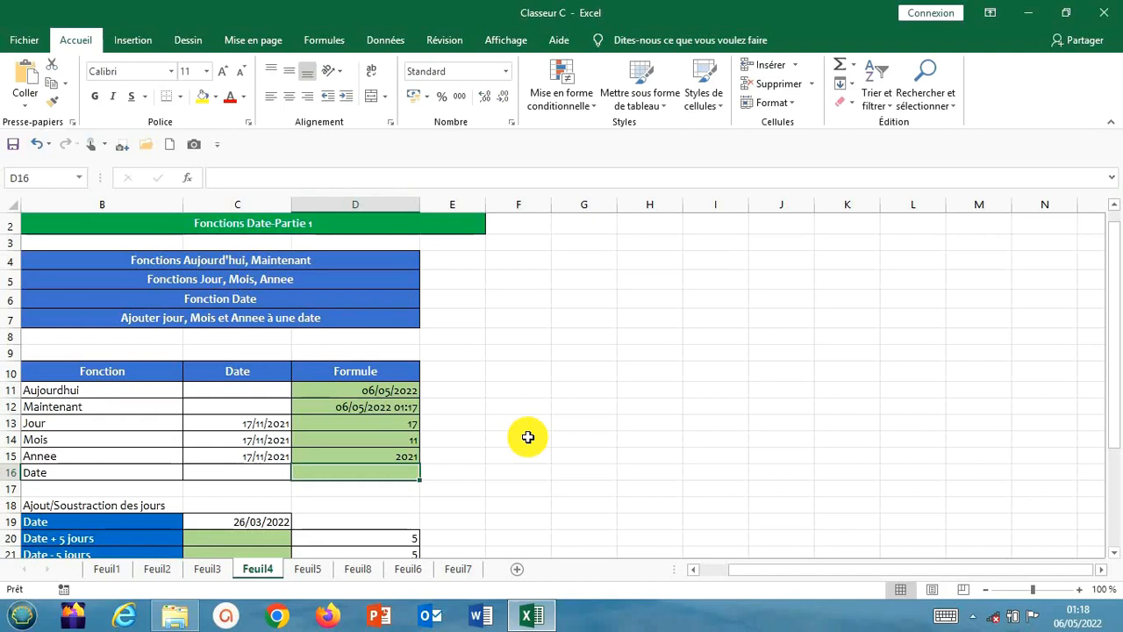
{"action": "type", "text": "="}
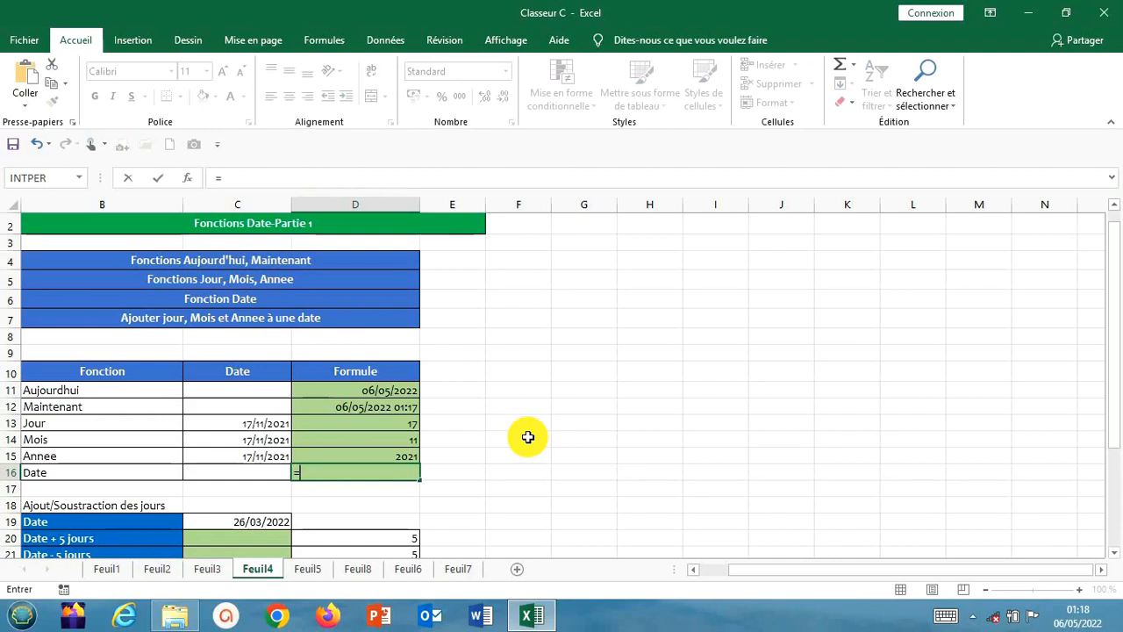
{"action": "type", "text": "dat"}
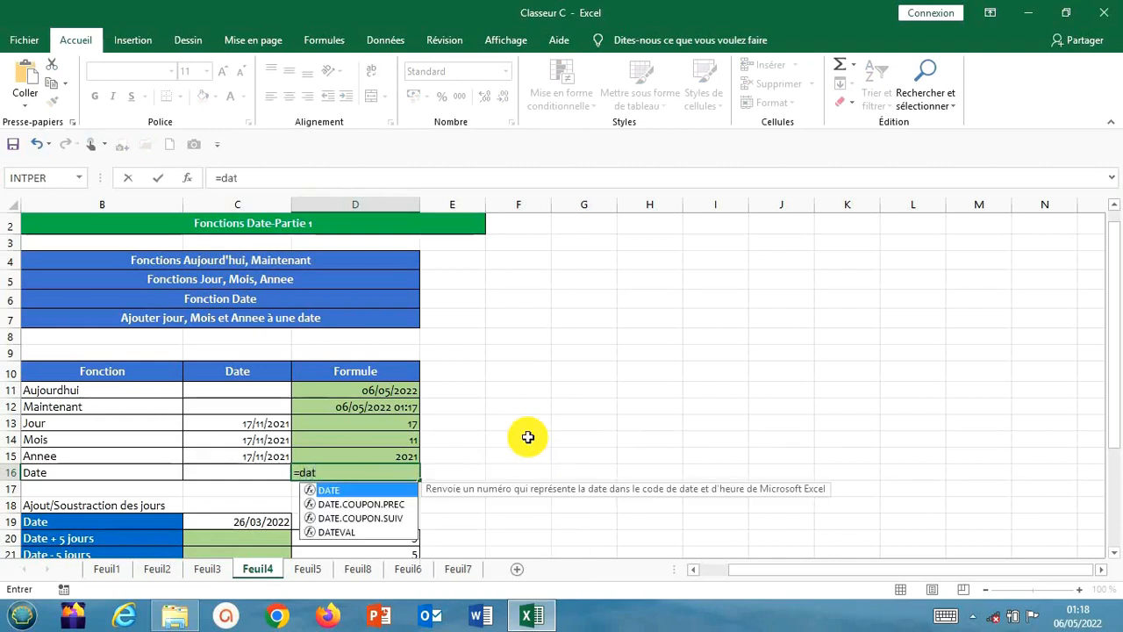
{"action": "double_click", "coordinate": [321, 489]}
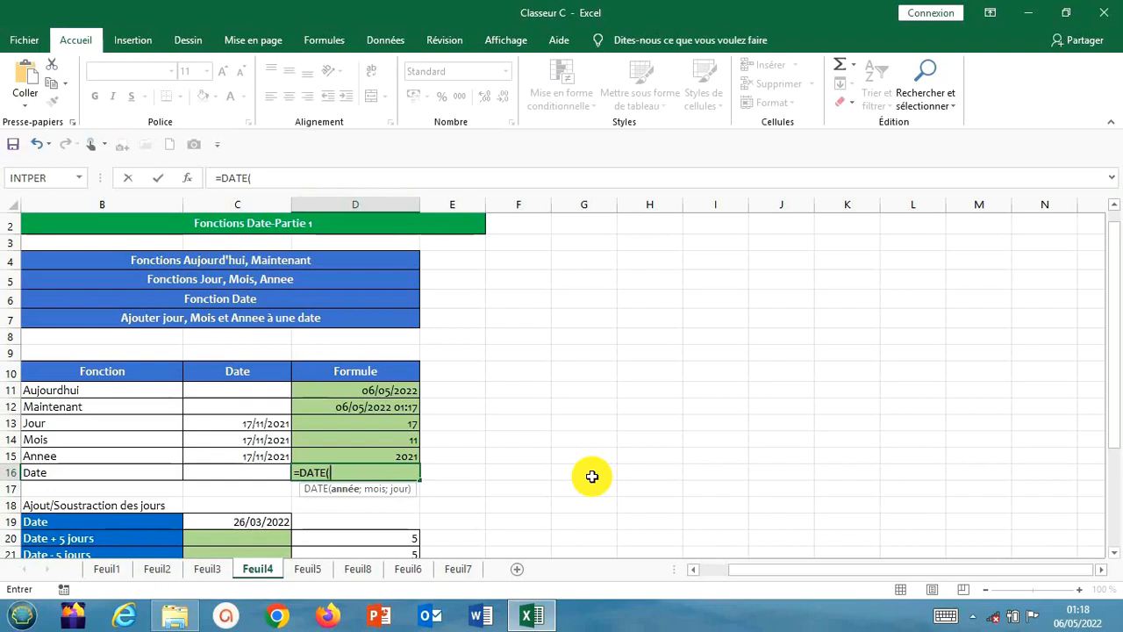
{"action": "left_click", "coordinate": [405, 451]}
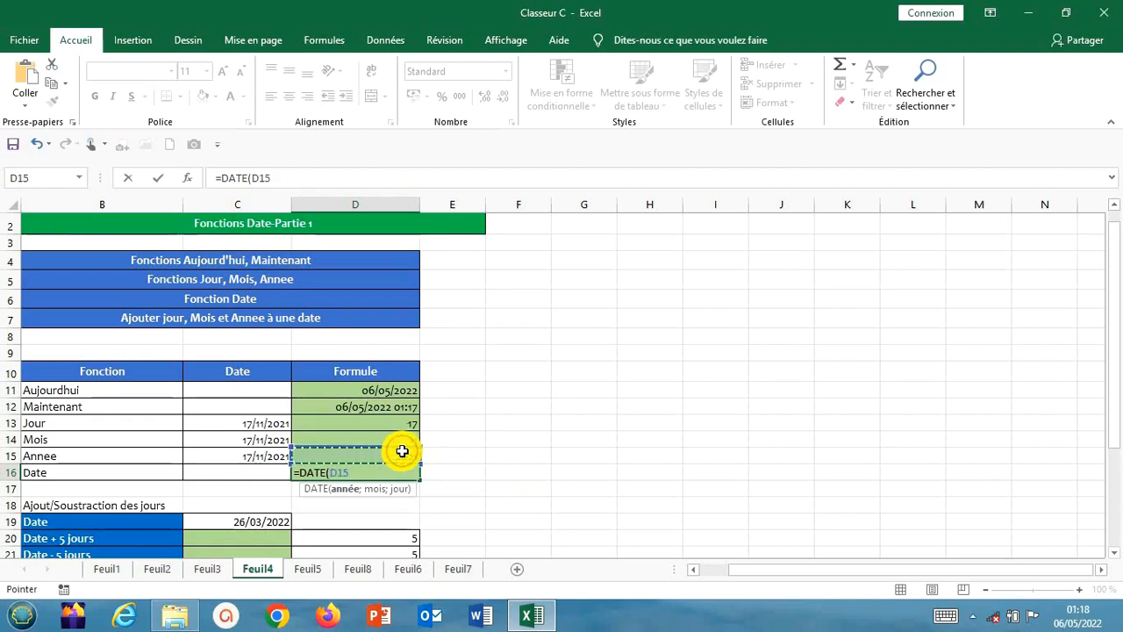
{"action": "type", "text": ";"}
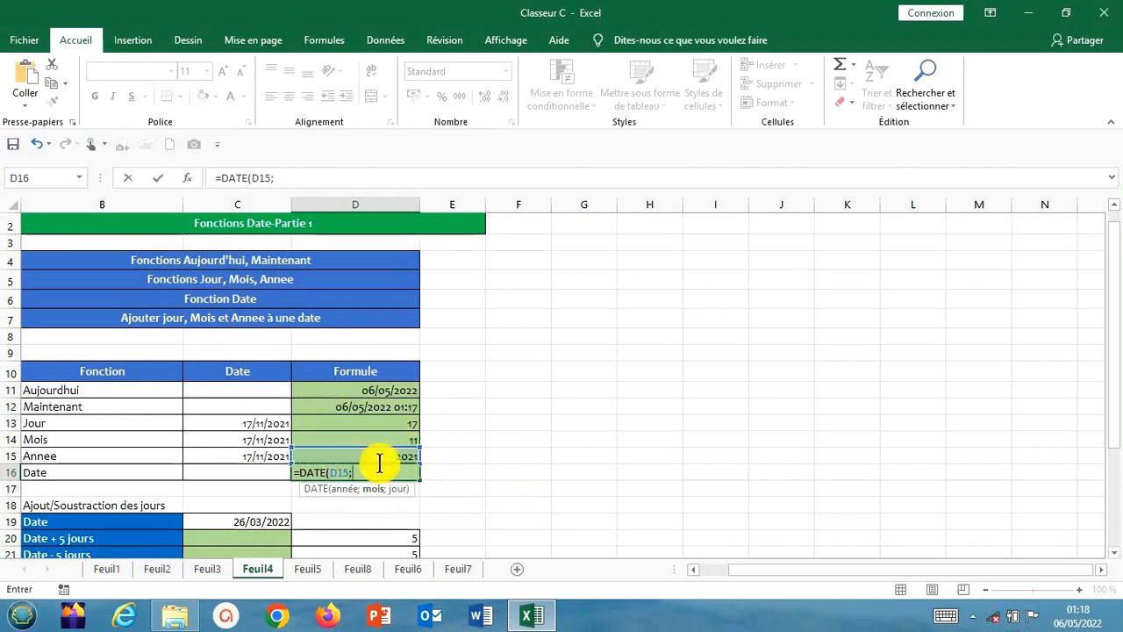
{"action": "left_click", "coordinate": [401, 440]}
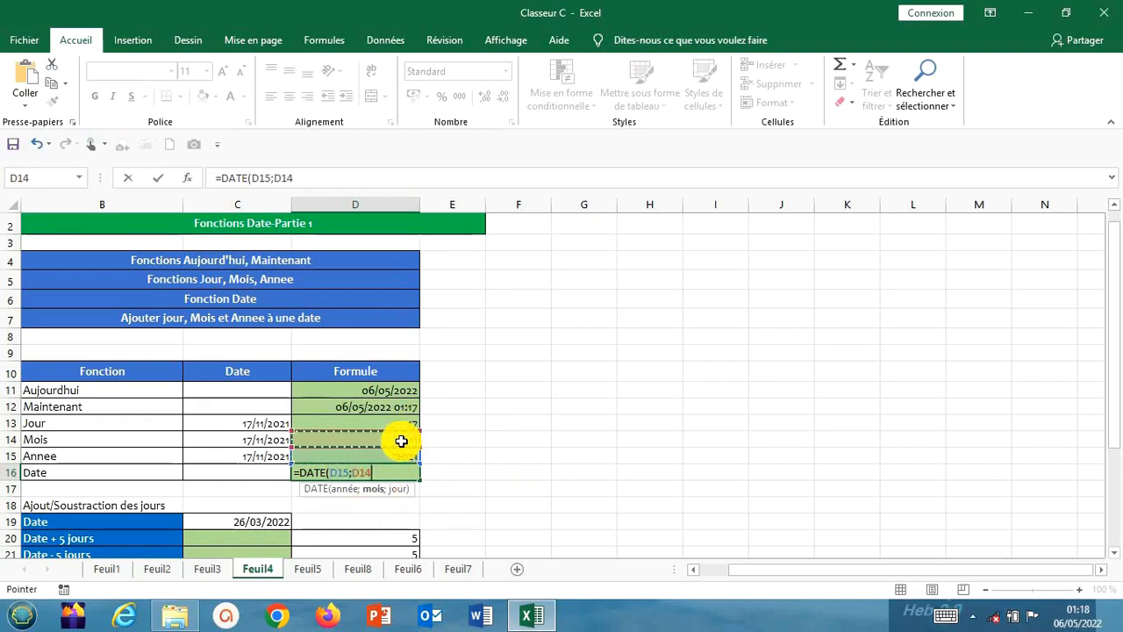
{"action": "type", "text": ";"}
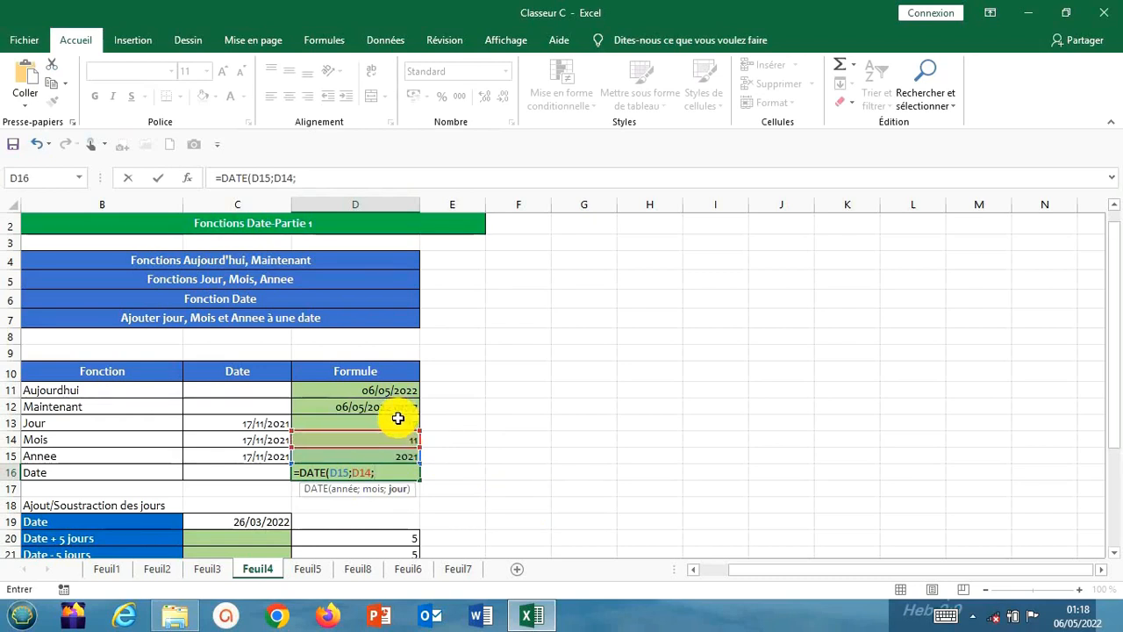
{"action": "left_click", "coordinate": [397, 418]}
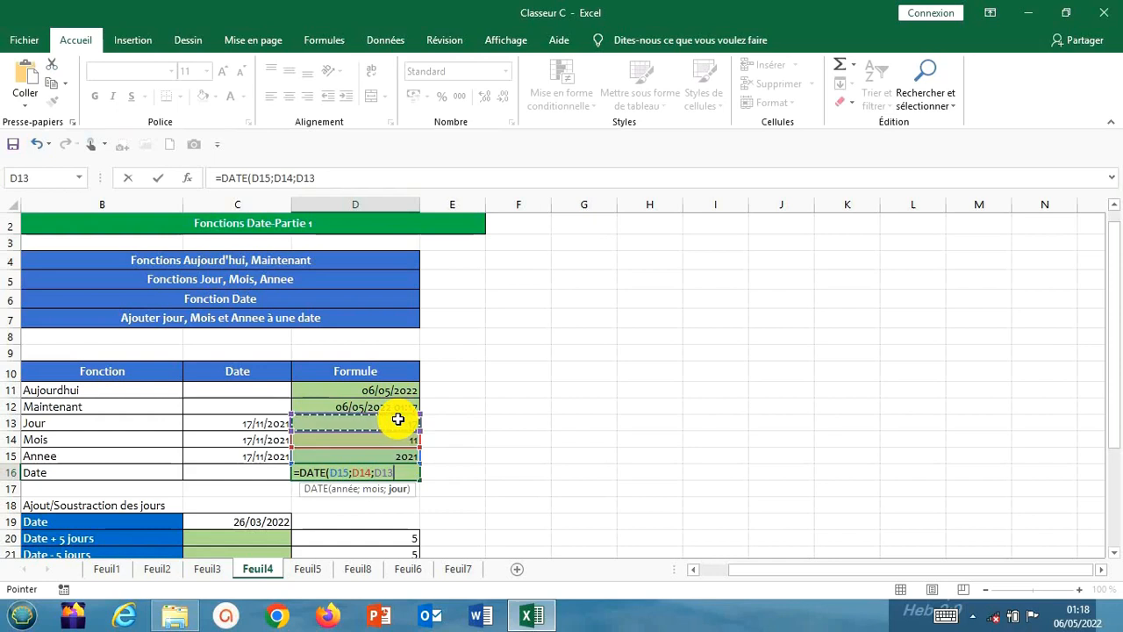
{"action": "type", "text": ")"}
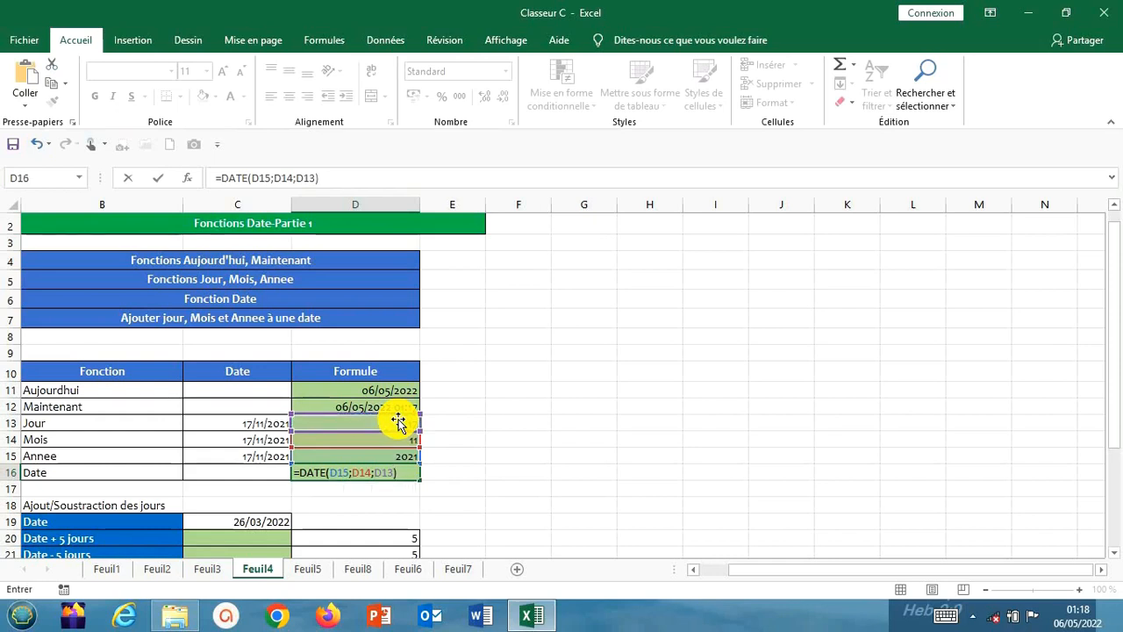
{"action": "key", "text": "Return"}
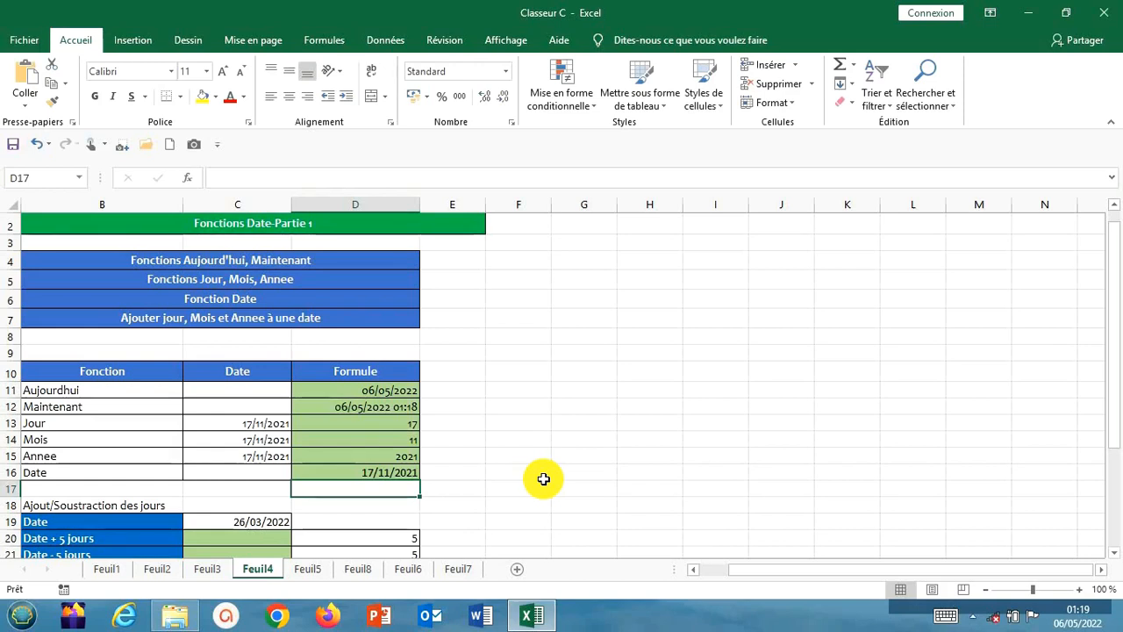
Enter =C19+D20 in C20 to add 5 days to the date in the Ajout/Soustraction des jours table
{"action": "key", "text": "Down"}
{"action": "key", "text": "Down"}
{"action": "key", "text": "Down"}
{"action": "key", "text": "Down"}
{"action": "key", "text": "Down"}
{"action": "key", "text": "Down"}
{"action": "key", "text": "Down"}
{"action": "key", "text": "Down"}
{"action": "key", "text": "Down"}
{"action": "key", "text": "Down"}
{"action": "key", "text": "Down"}
{"action": "key", "text": "Down"}
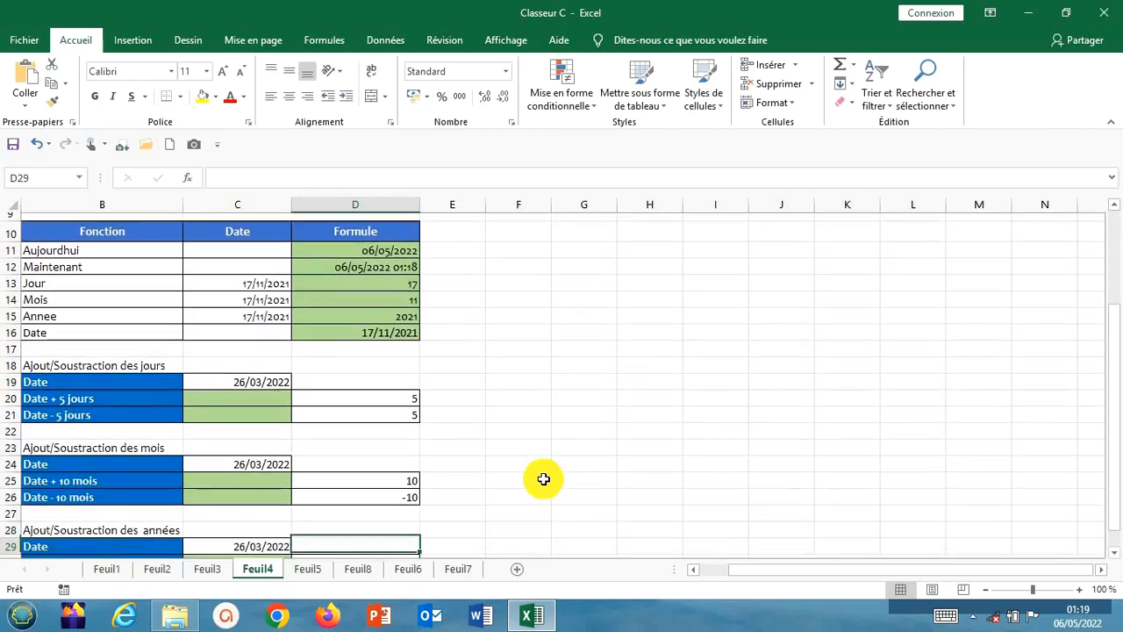
{"action": "key", "text": "Down"}
{"action": "key", "text": "Down"}
{"action": "key", "text": "Down"}
{"action": "key", "text": "Down"}
{"action": "key", "text": "Down"}
{"action": "key", "text": "Down"}
{"action": "key", "text": "Down"}
{"action": "key", "text": "Down"}
{"action": "key", "text": "Down"}
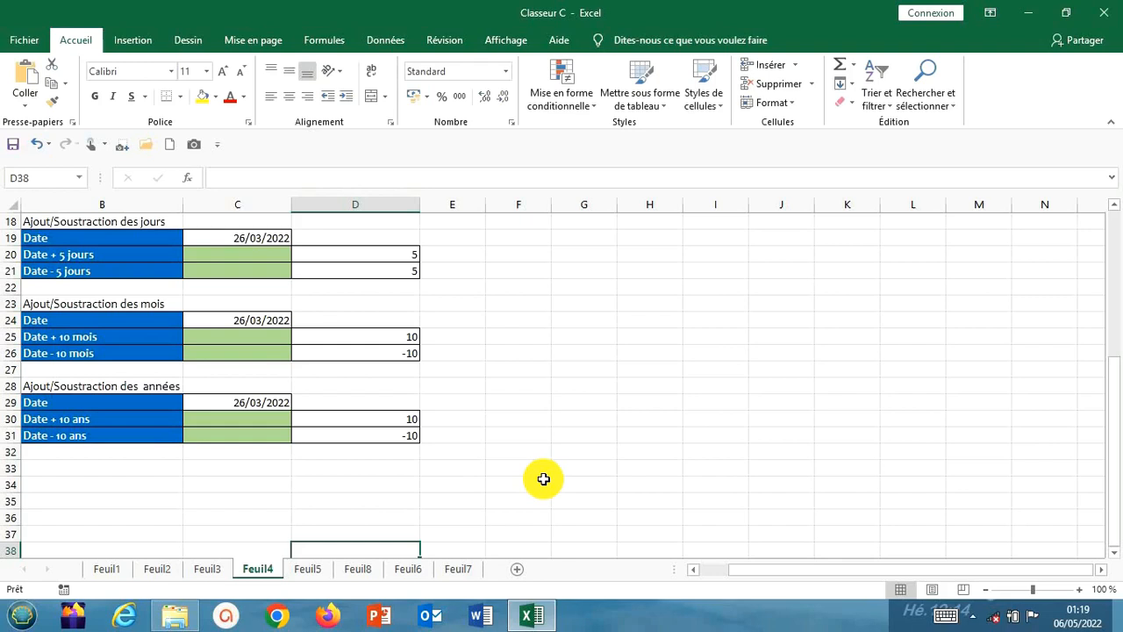
{"action": "left_click", "coordinate": [251, 251]}
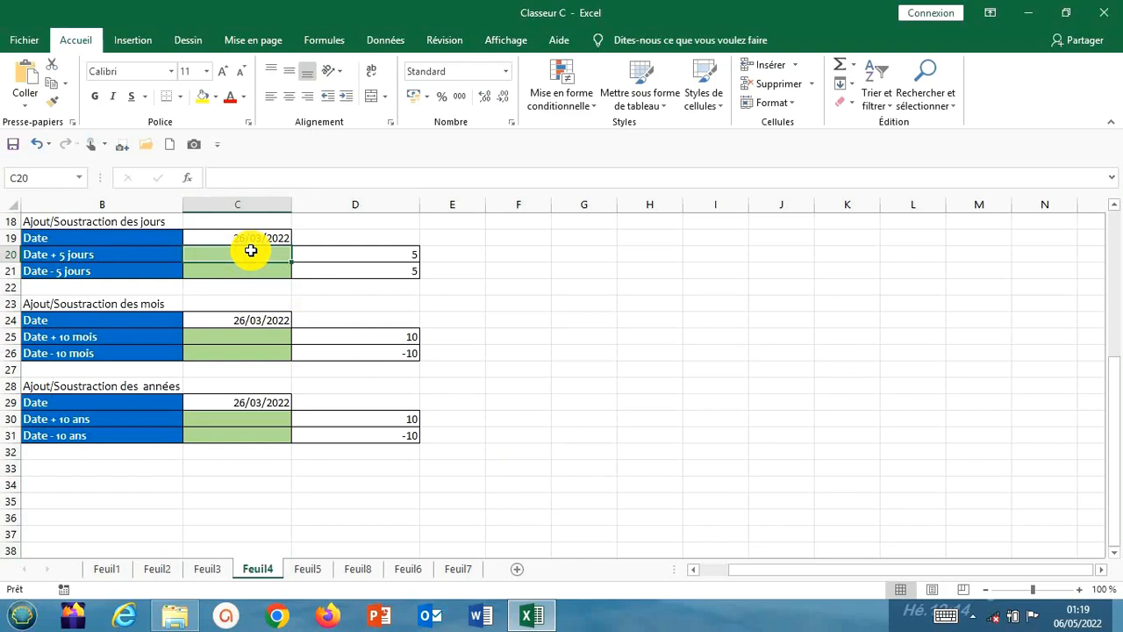
{"action": "type", "text": "="}
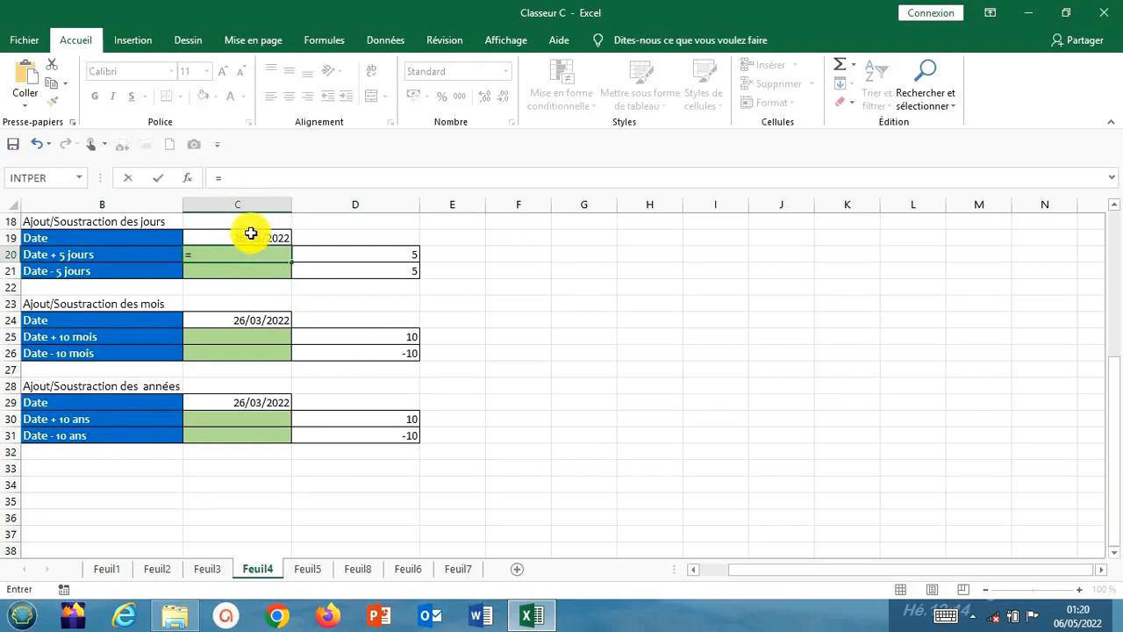
{"action": "left_click", "coordinate": [251, 235]}
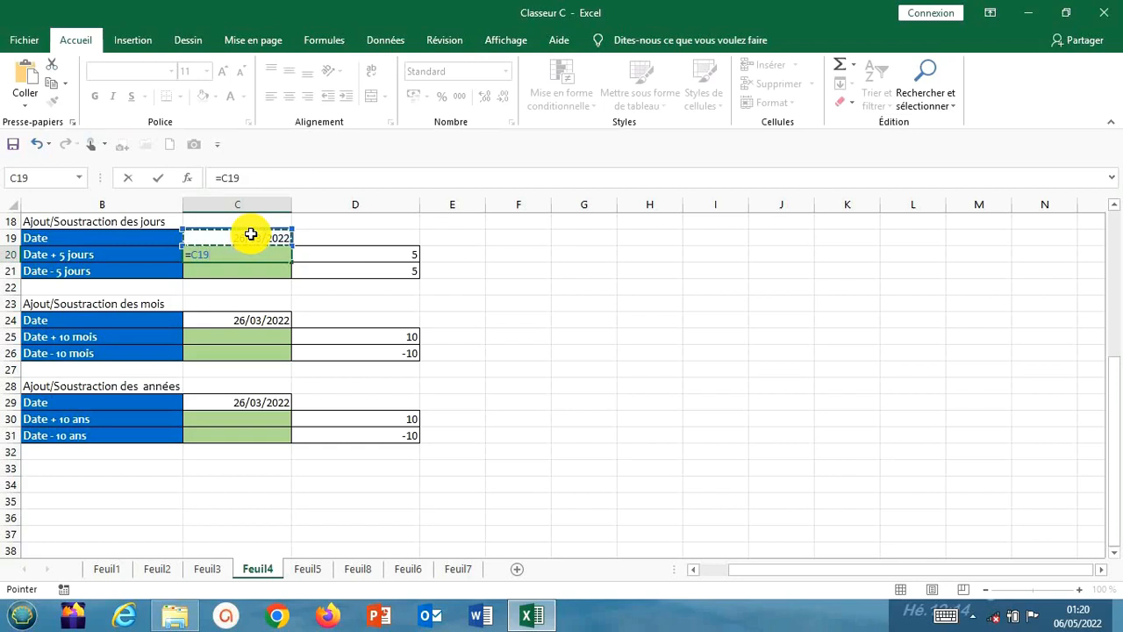
{"action": "type", "text": "+"}
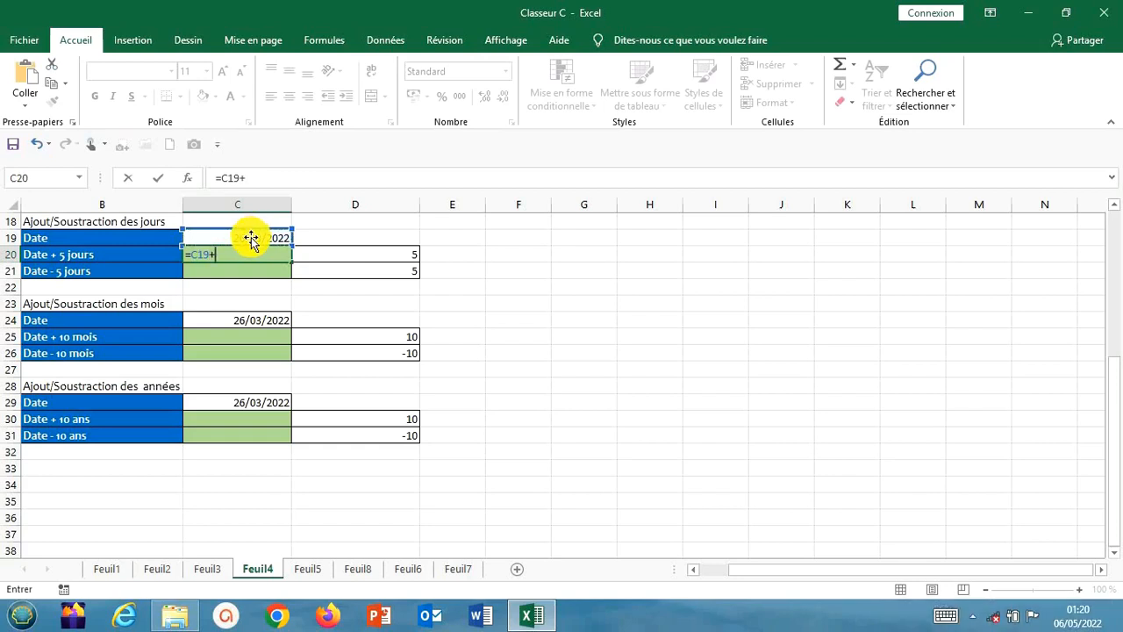
{"action": "left_click", "coordinate": [379, 253]}
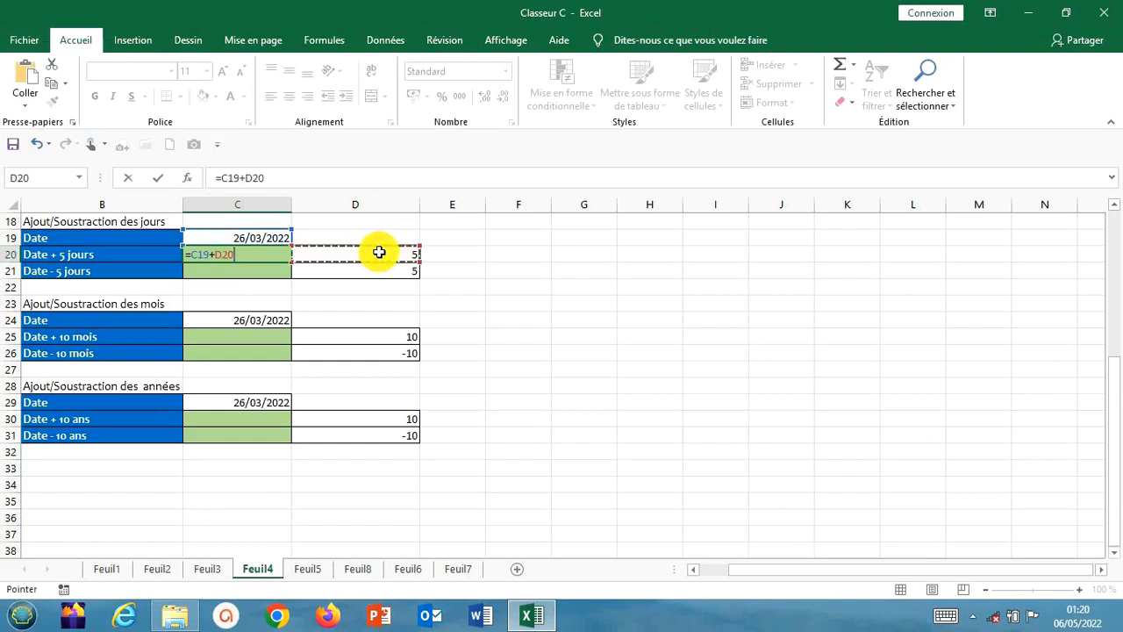
{"action": "key", "text": "Return"}
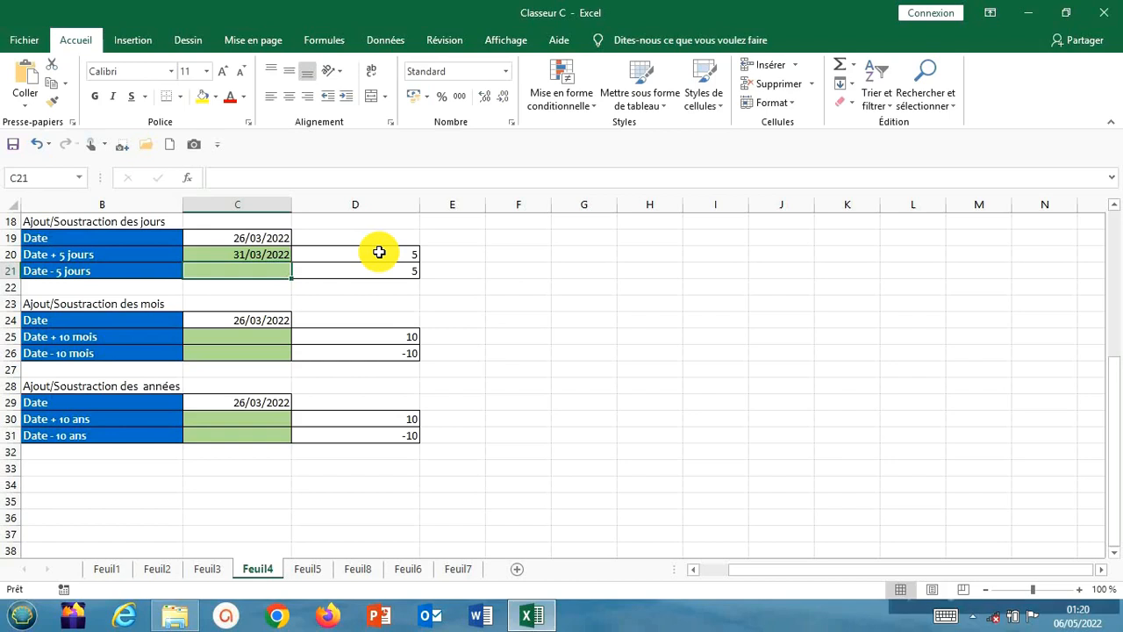
Enter =C19-D21 in C21 to subtract 5 days from the date in the Date - 5 jours row
{"action": "type", "text": "="}
{"action": "key", "text": "BackSpace"}
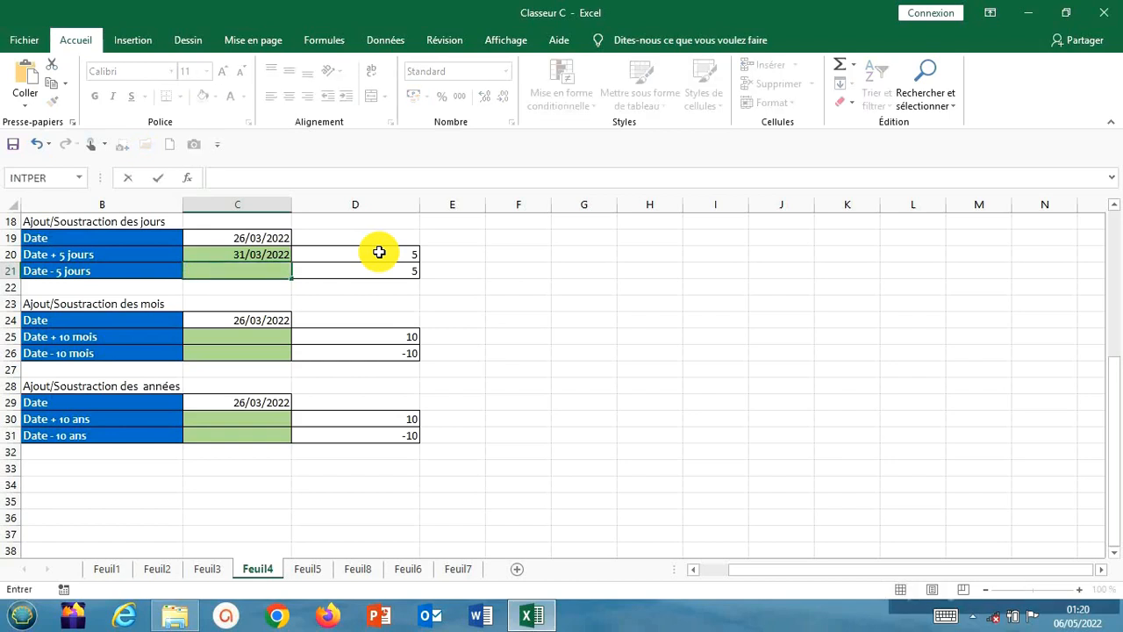
{"action": "type", "text": "="}
{"action": "left_click", "coordinate": [268, 236]}
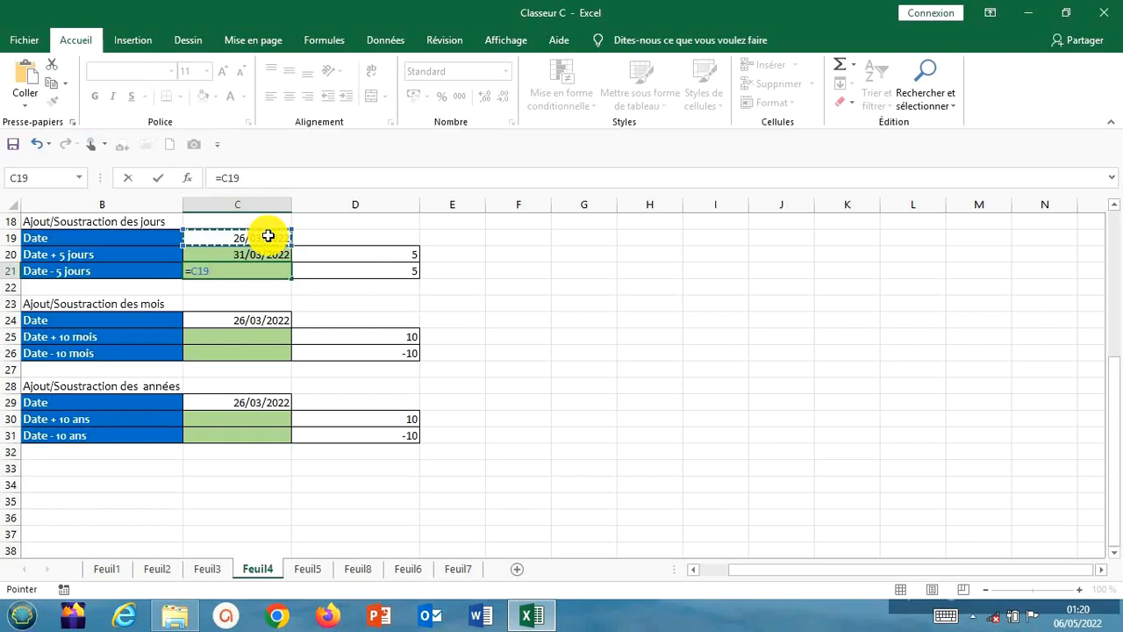
{"action": "type", "text": "-"}
{"action": "left_click", "coordinate": [342, 268]}
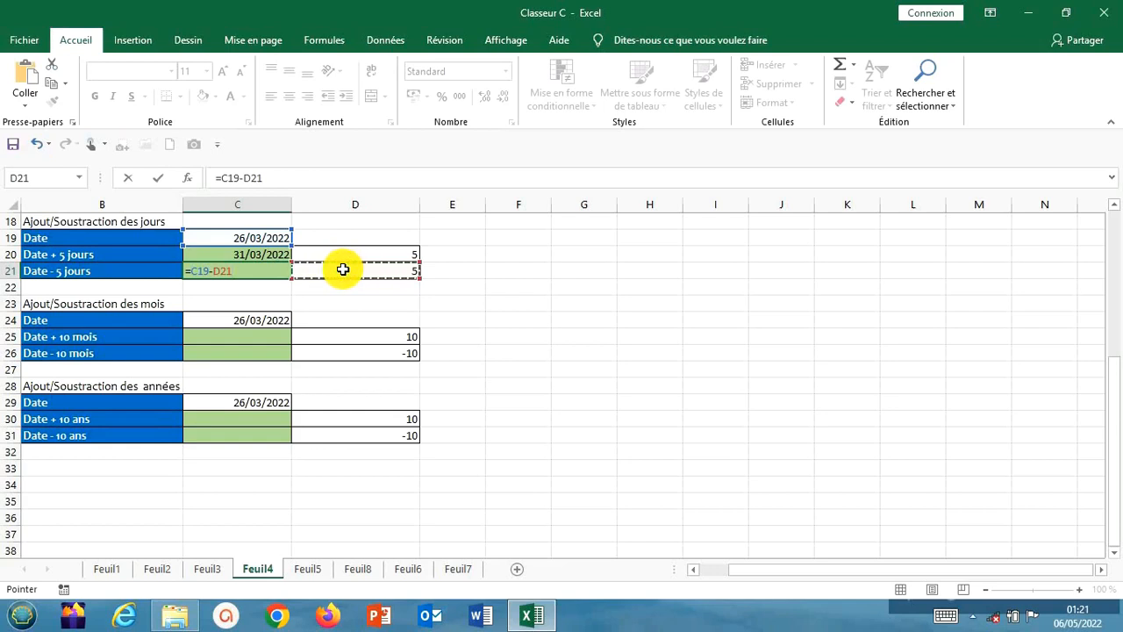
{"action": "key", "text": "Return"}
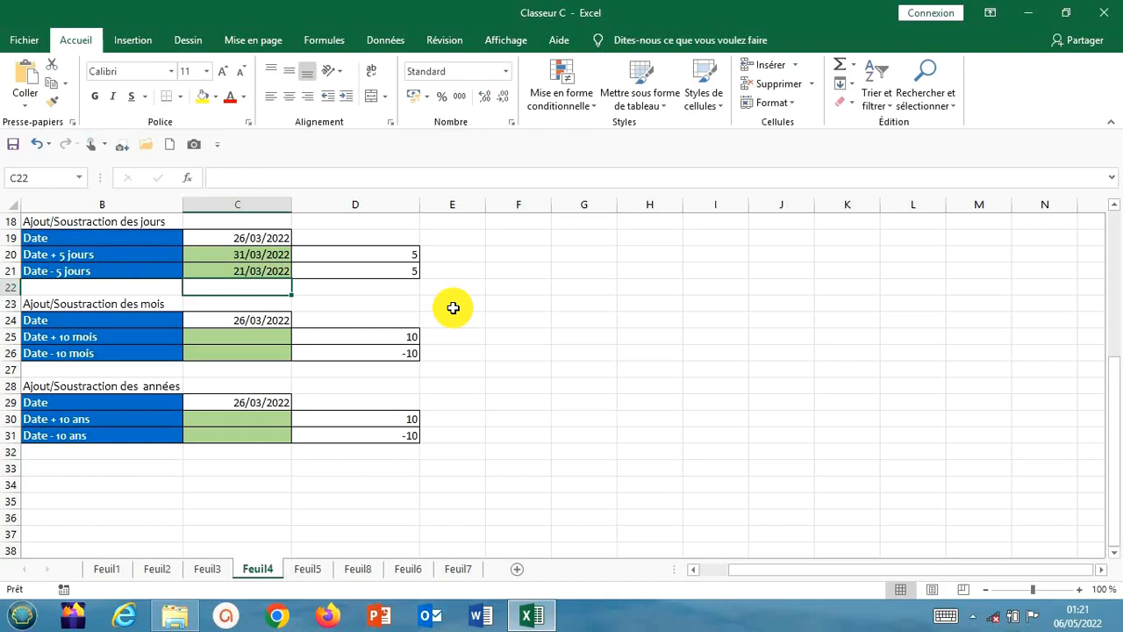
Enter =MOIS.DECALER(C24;10) in C25 to add 10 months to the date in the Date + 10 mois row
{"action": "left_click", "coordinate": [260, 338]}
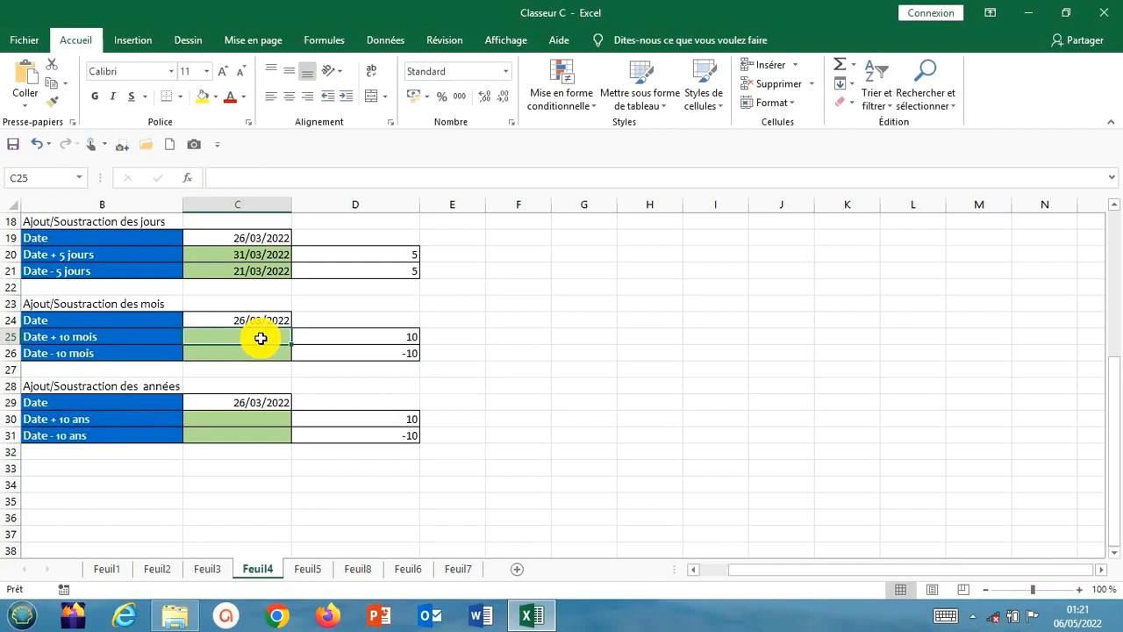
{"action": "type", "text": "="}
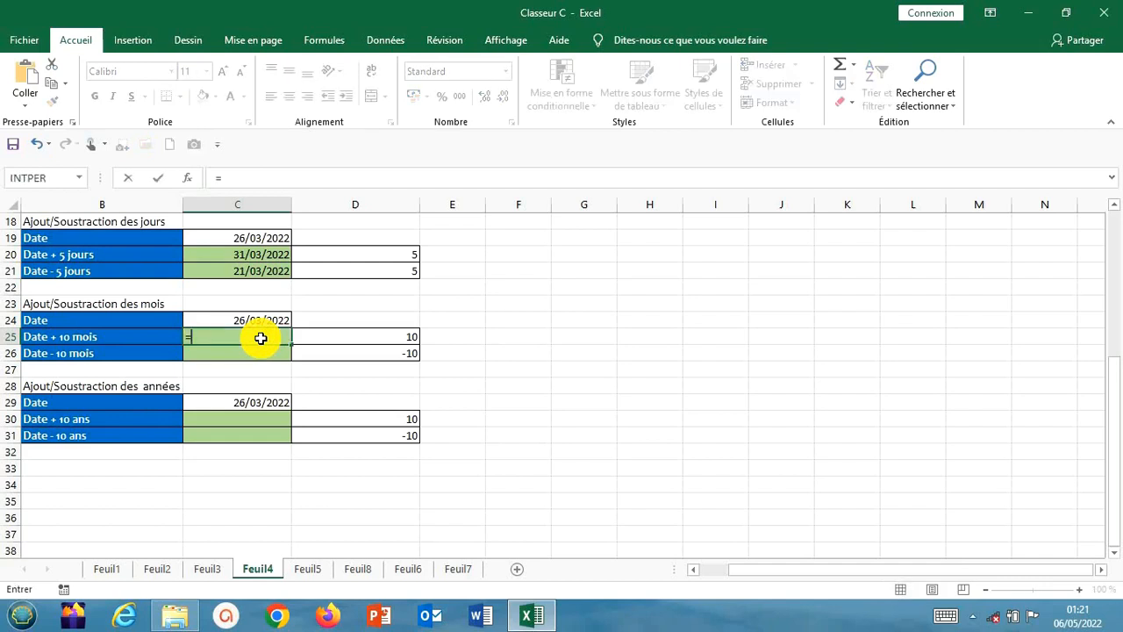
{"action": "type", "text": "mois"}
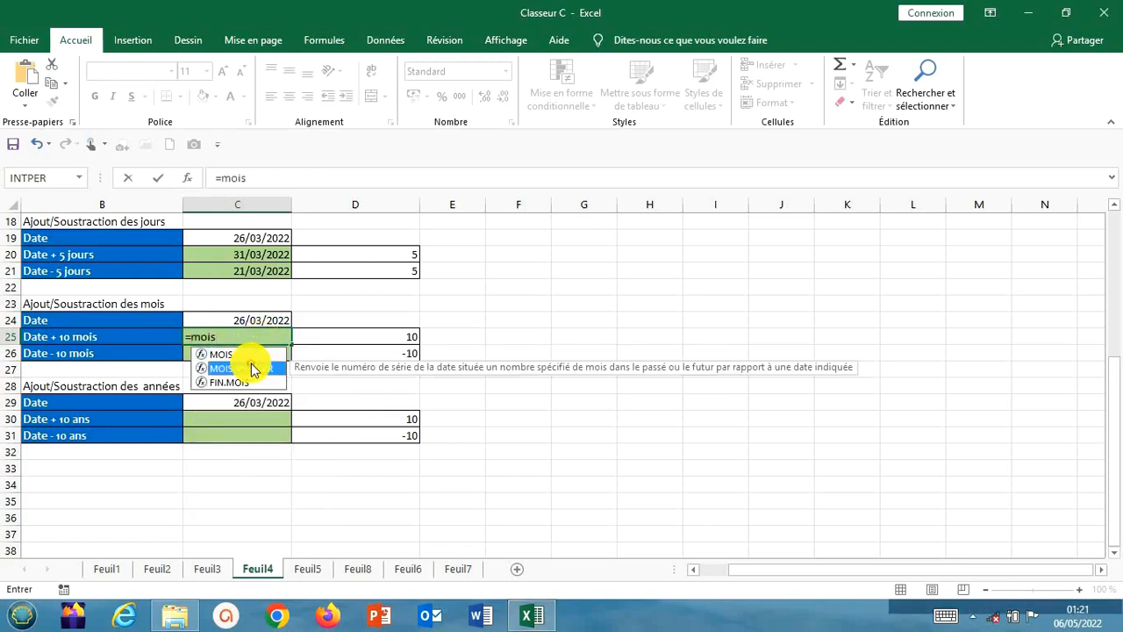
{"action": "double_click", "coordinate": [258, 368]}
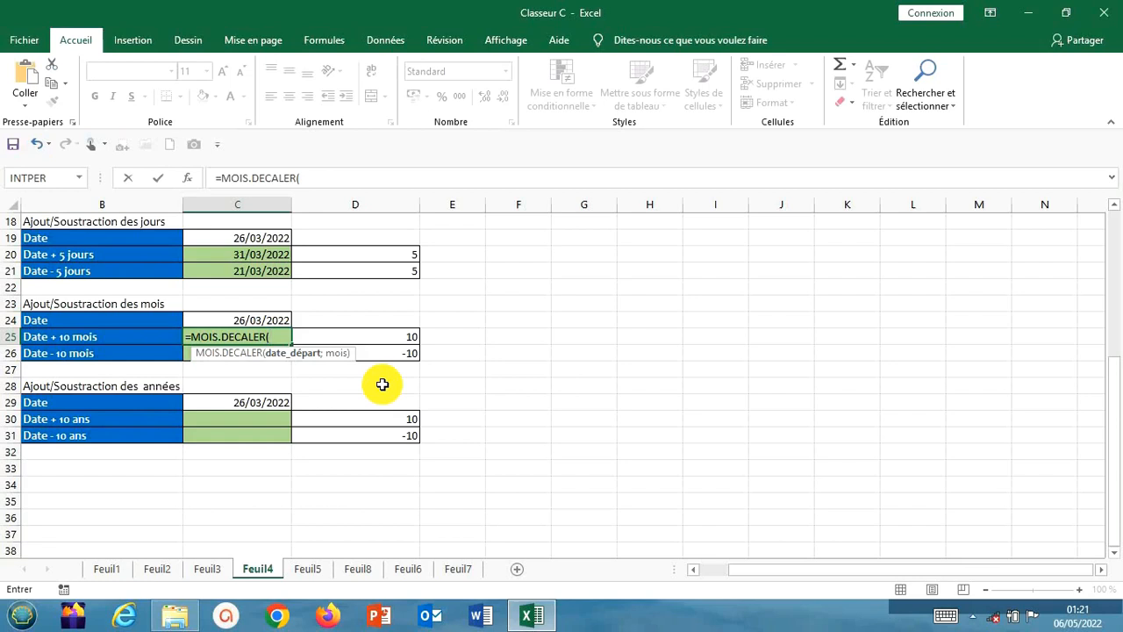
{"action": "left_click", "coordinate": [235, 320]}
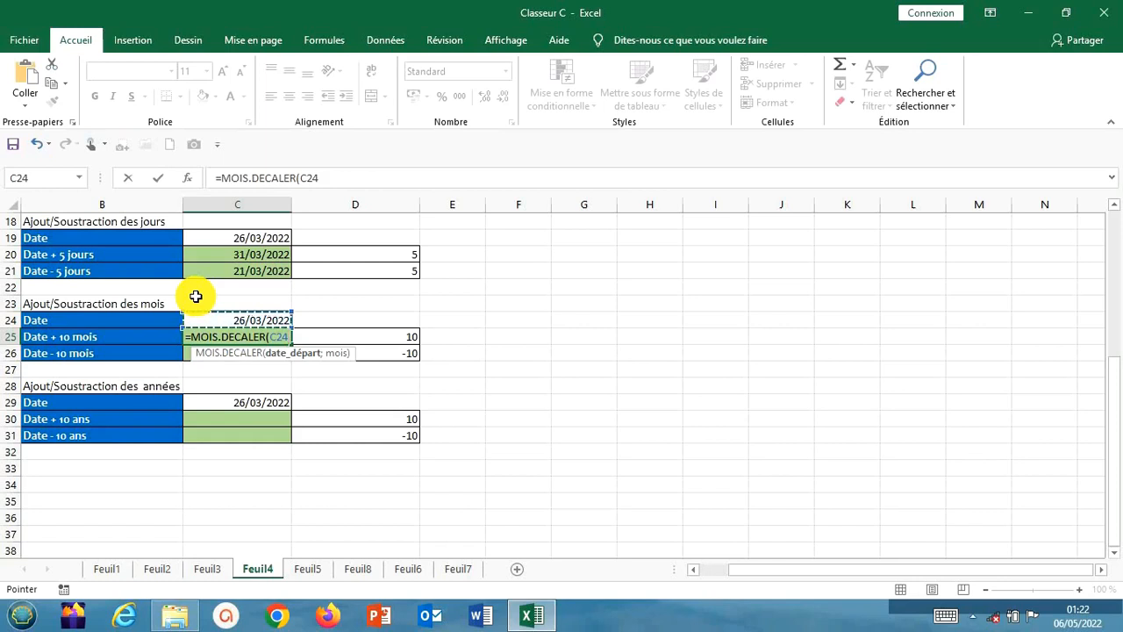
{"action": "type", "text": ";"}
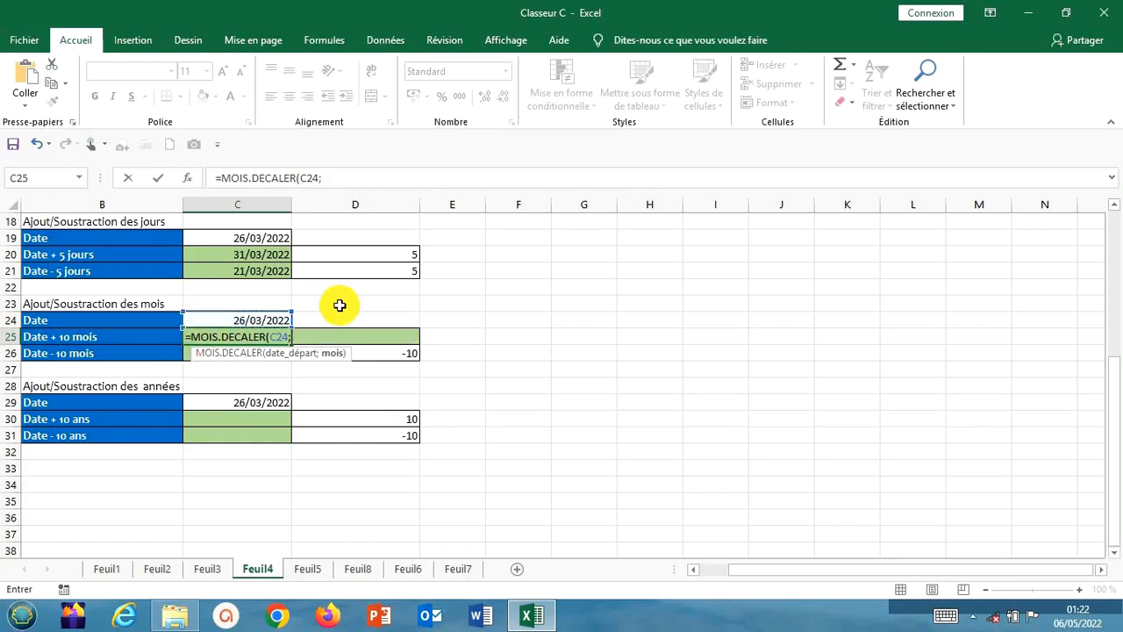
{"action": "left_click", "coordinate": [346, 173]}
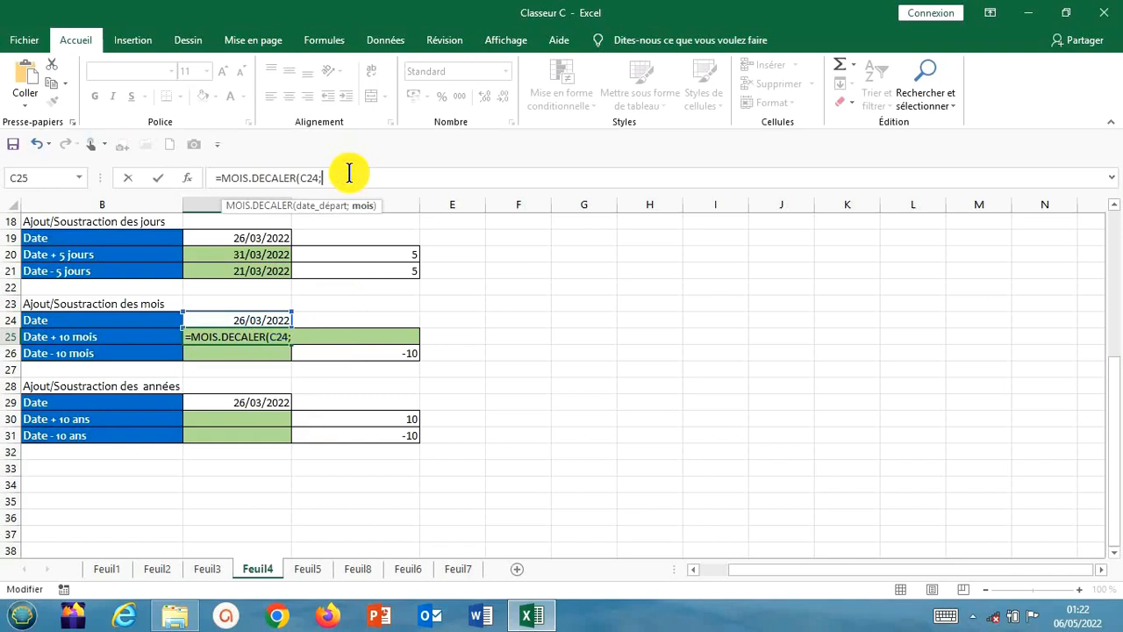
{"action": "type", "text": "10"}
{"action": "type", "text": ")"}
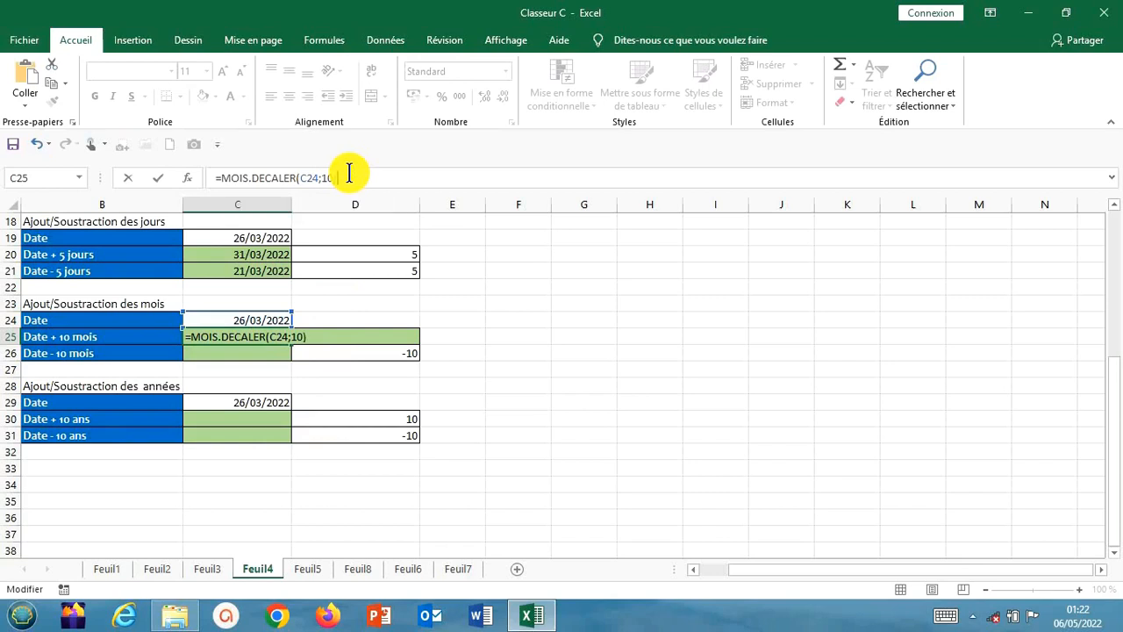
{"action": "key", "text": "Return"}
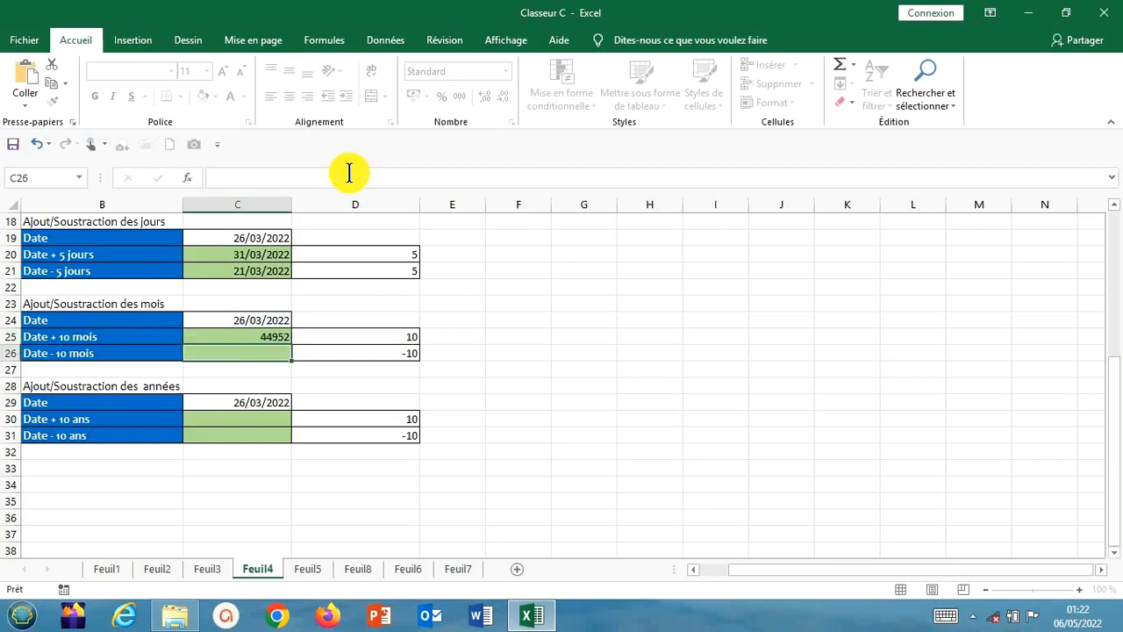
Format the Date + 10 mois result in C25 as Date courte
{"action": "left_click", "coordinate": [270, 333]}
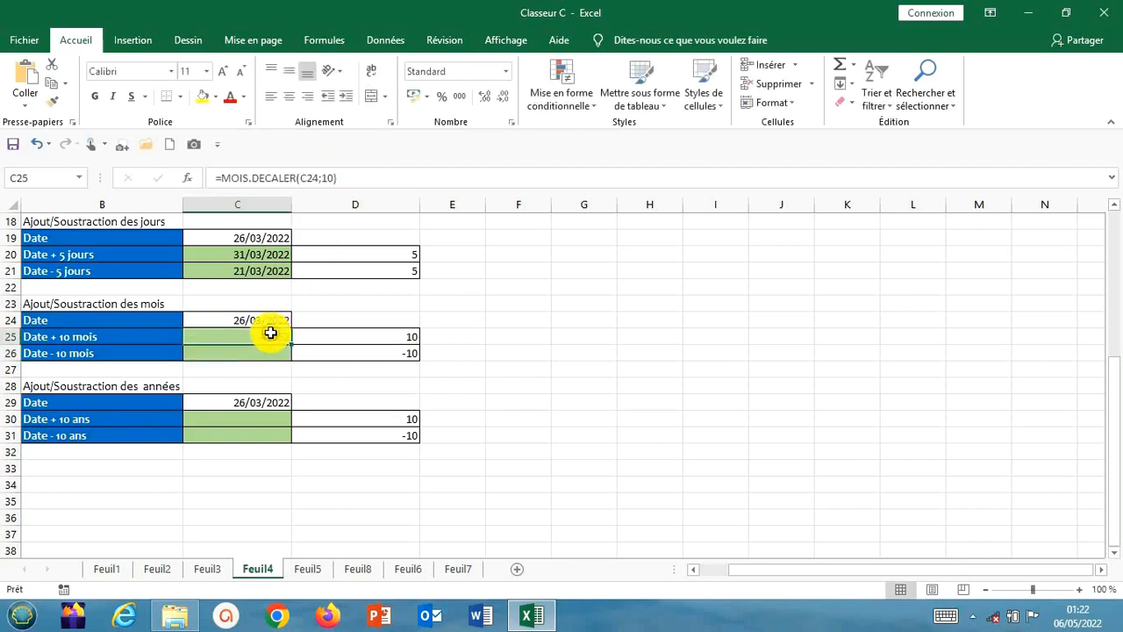
{"action": "left_click", "coordinate": [504, 77]}
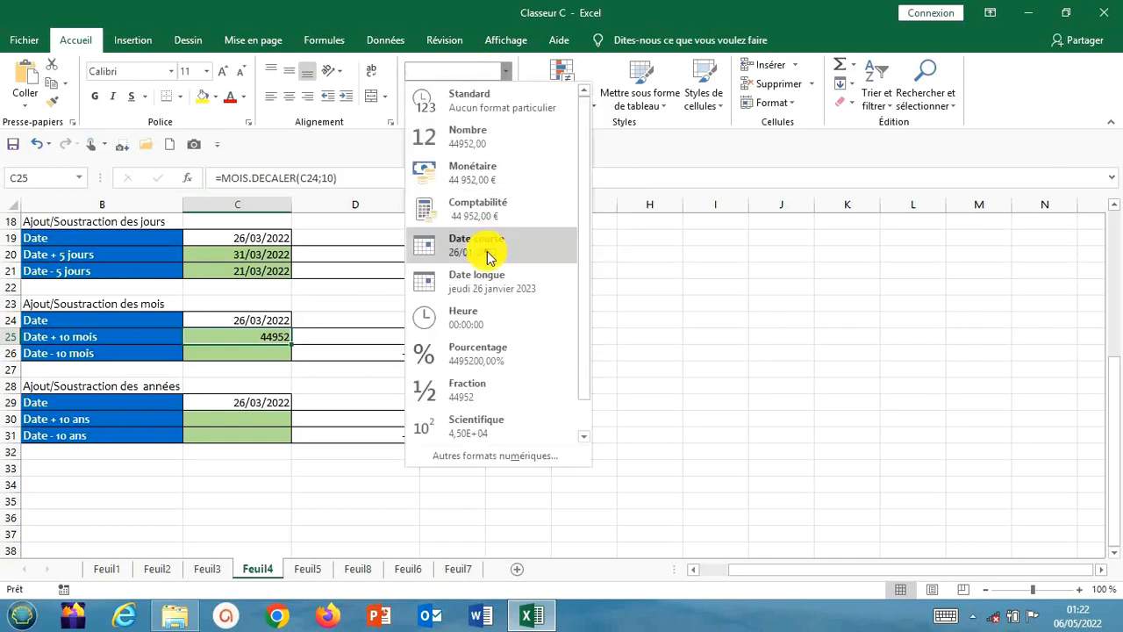
{"action": "left_click", "coordinate": [487, 254]}
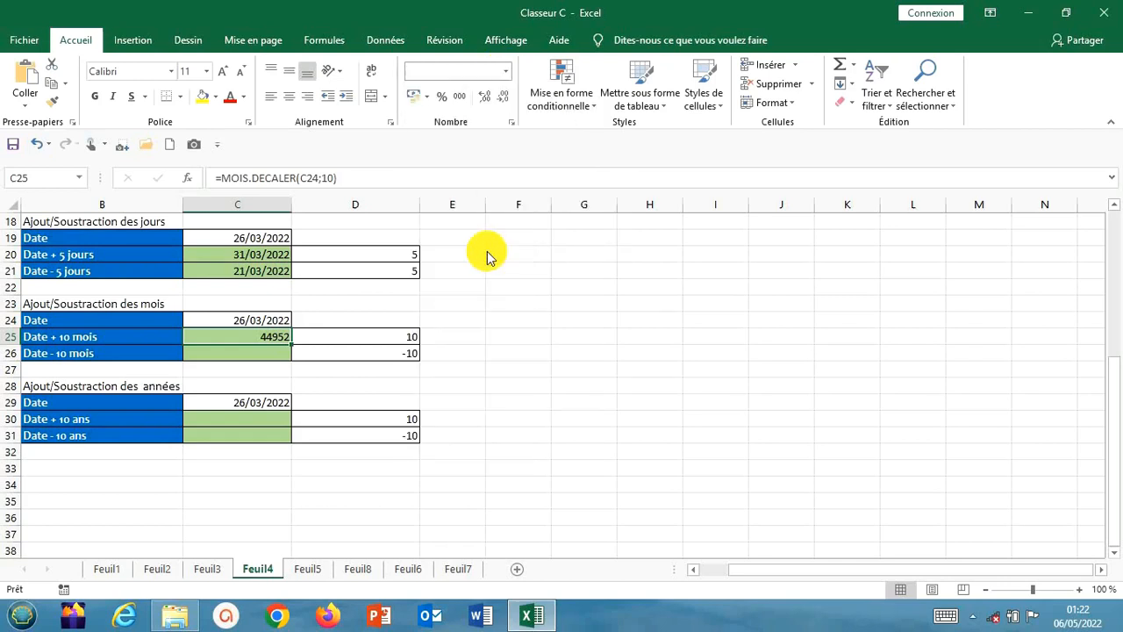
{"action": "left_click", "coordinate": [474, 333]}
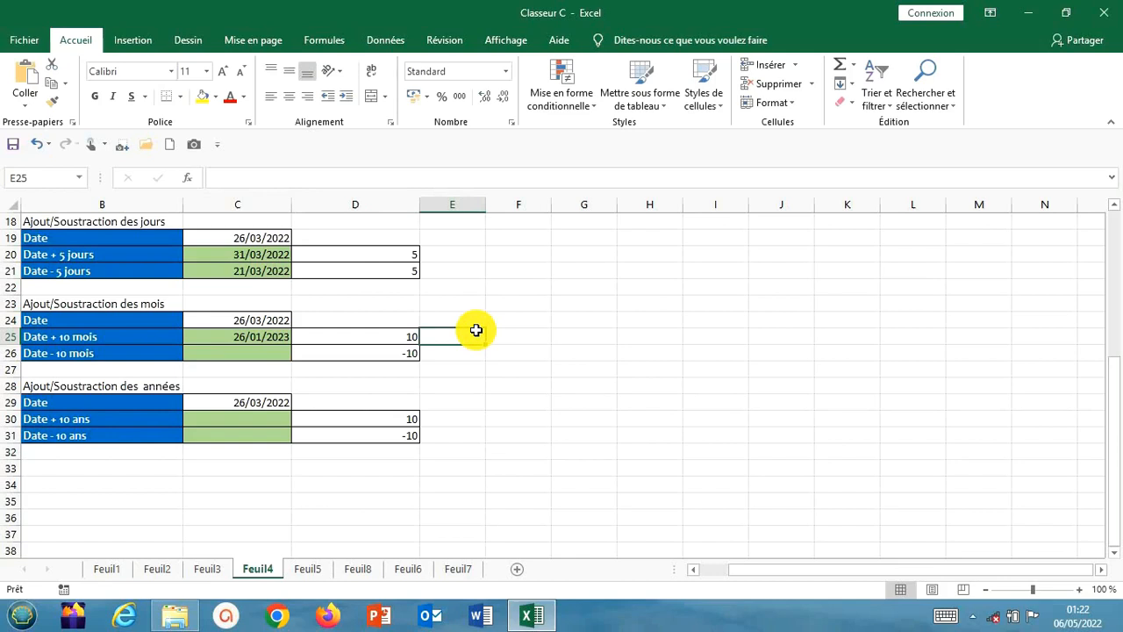
Enter =MOIS.DECALER(C24;-10) in C26 to subtract 10 months from the date in the Date - 10 mois row
{"action": "left_click", "coordinate": [271, 371]}
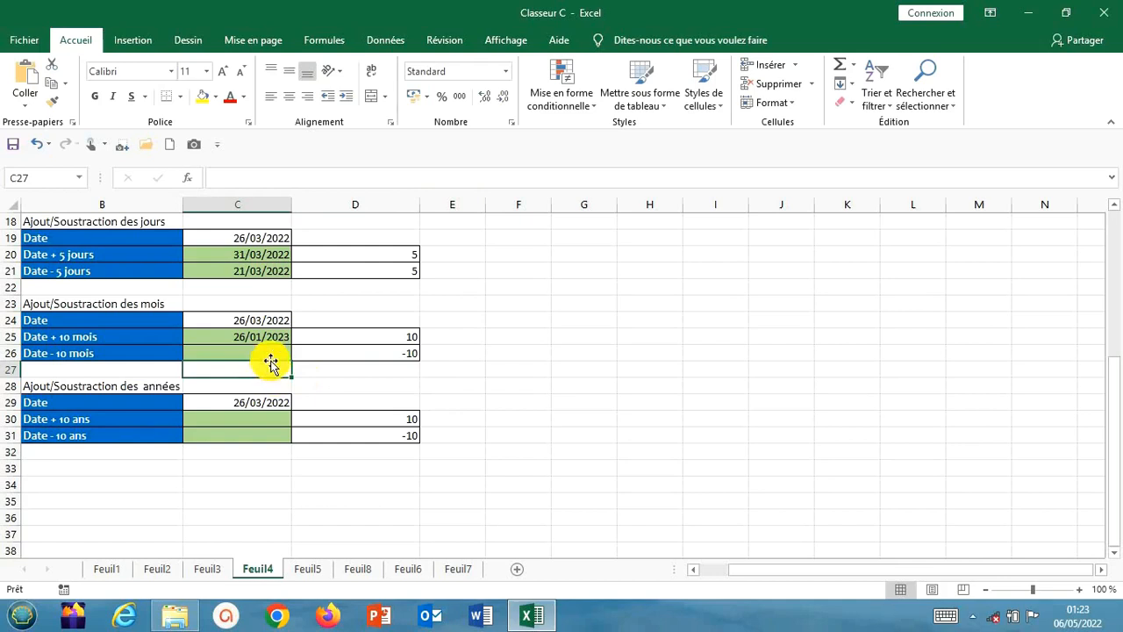
{"action": "left_click", "coordinate": [268, 354]}
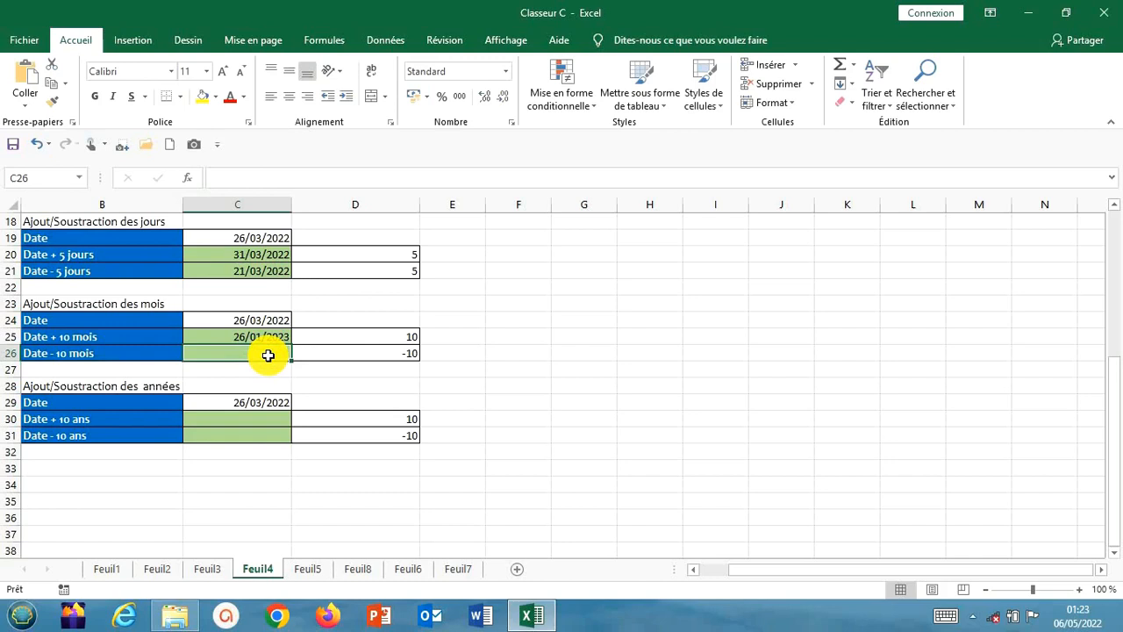
{"action": "type", "text": "="}
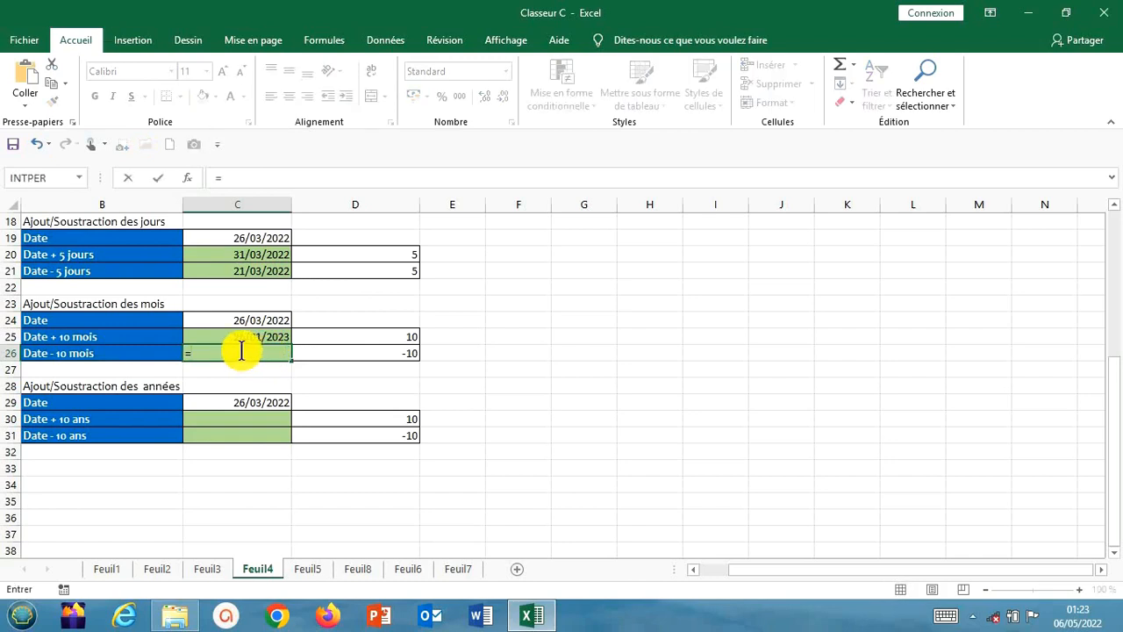
{"action": "type", "text": "moi"}
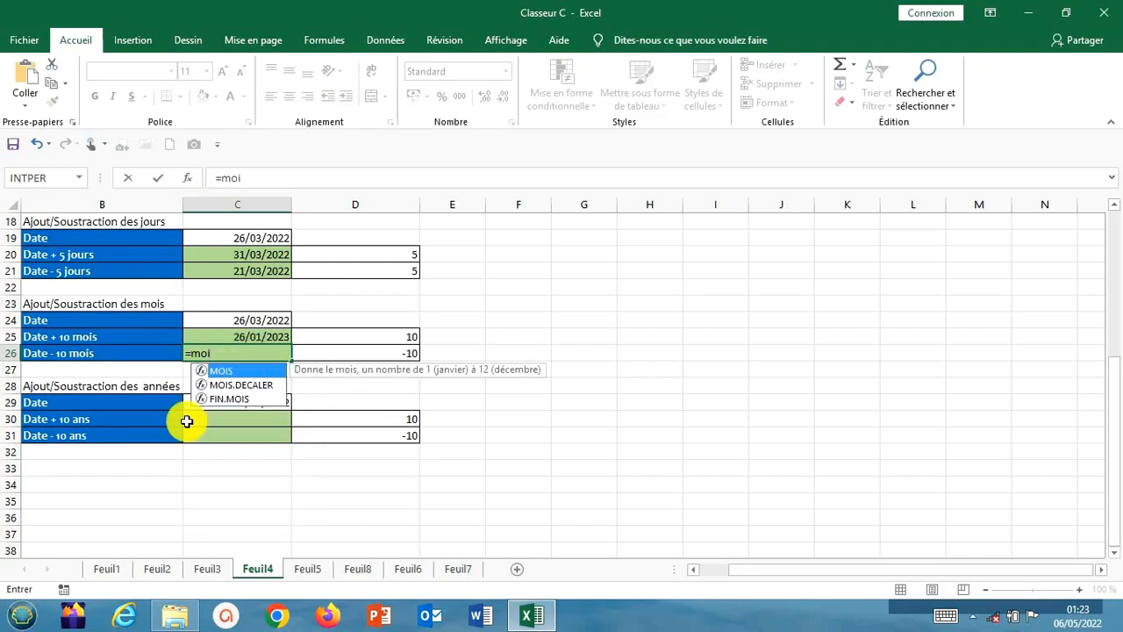
{"action": "double_click", "coordinate": [255, 387]}
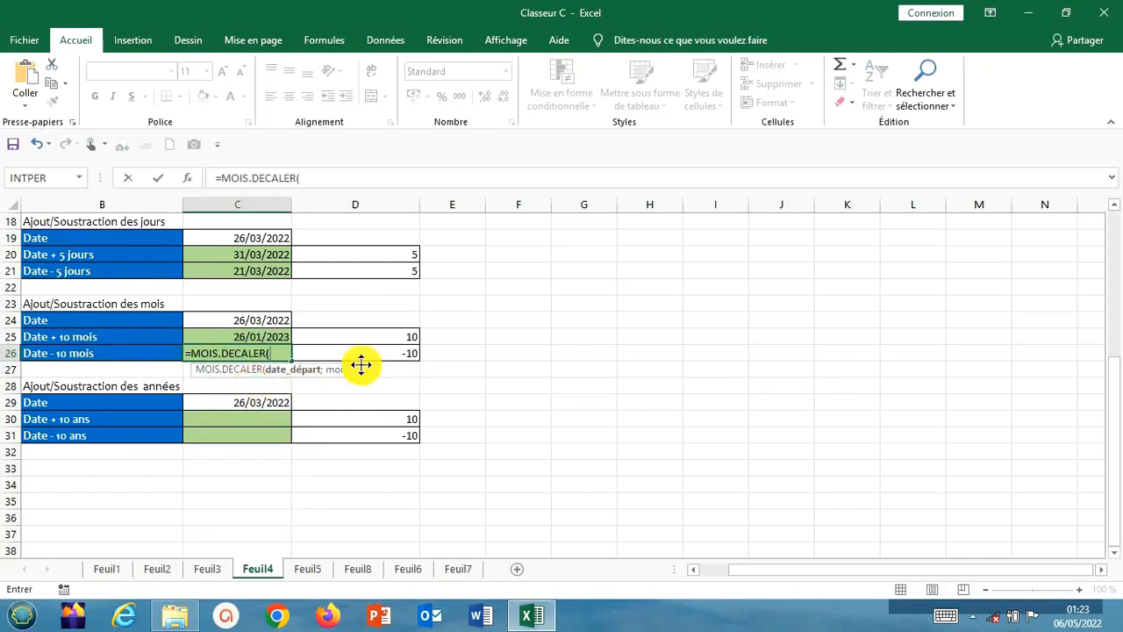
{"action": "left_click", "coordinate": [236, 315]}
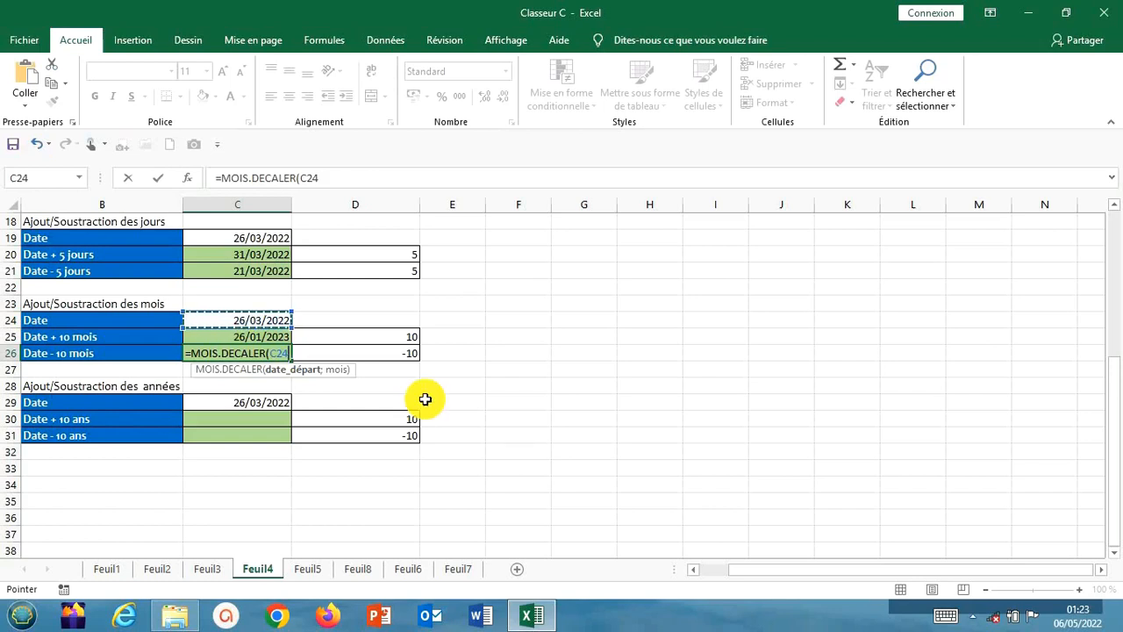
{"action": "type", "text": ";"}
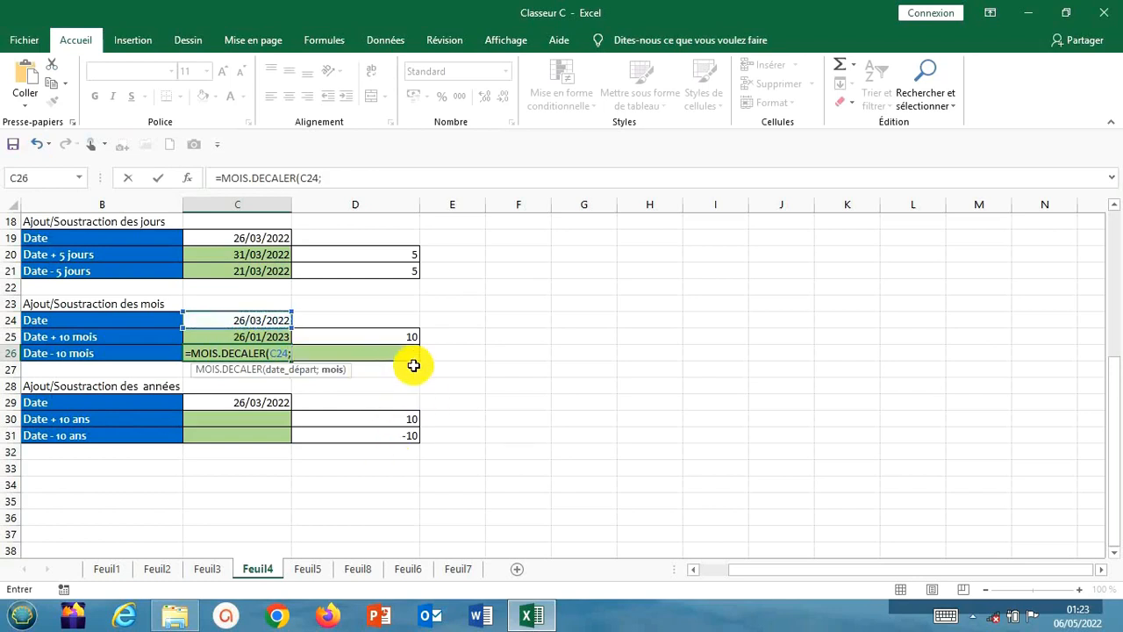
{"action": "left_click", "coordinate": [349, 178]}
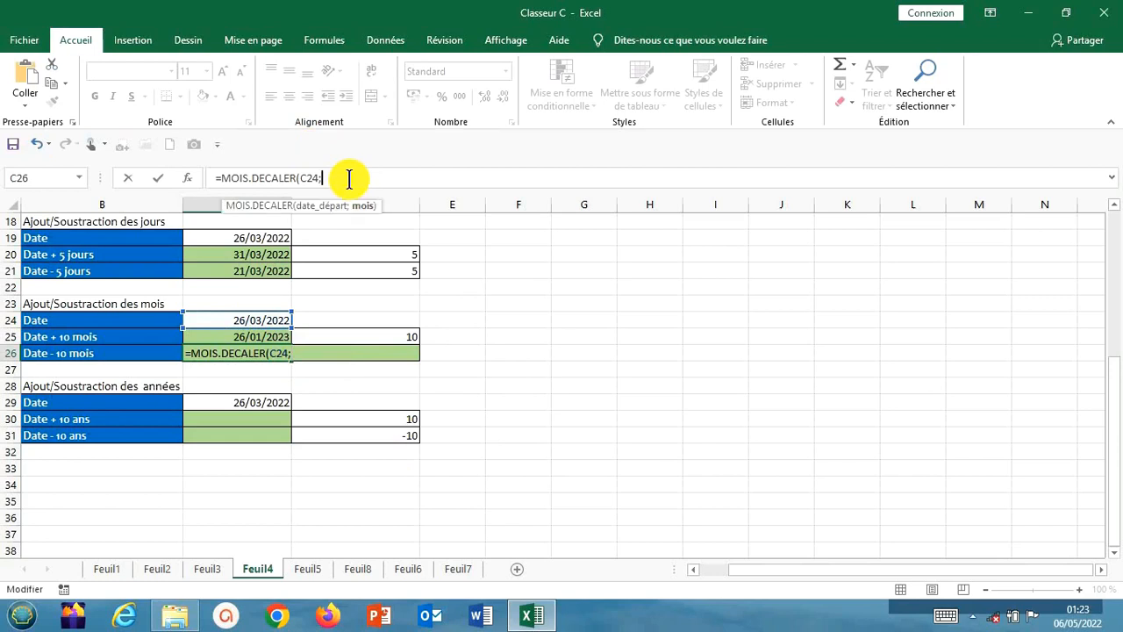
{"action": "type", "text": "-"}
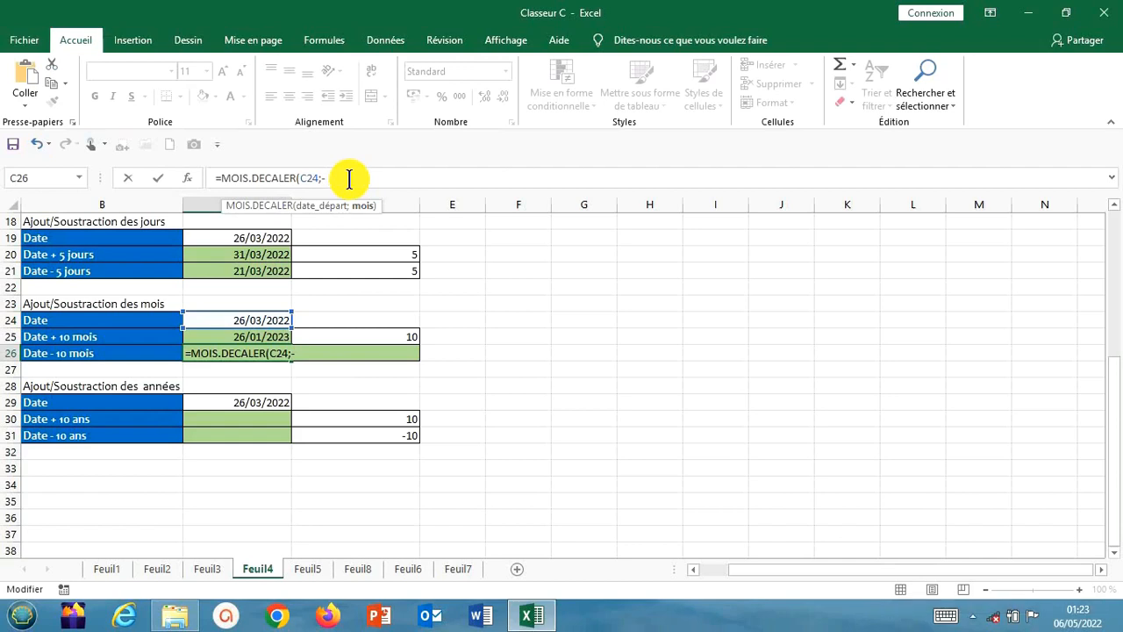
{"action": "type", "text": "10)"}
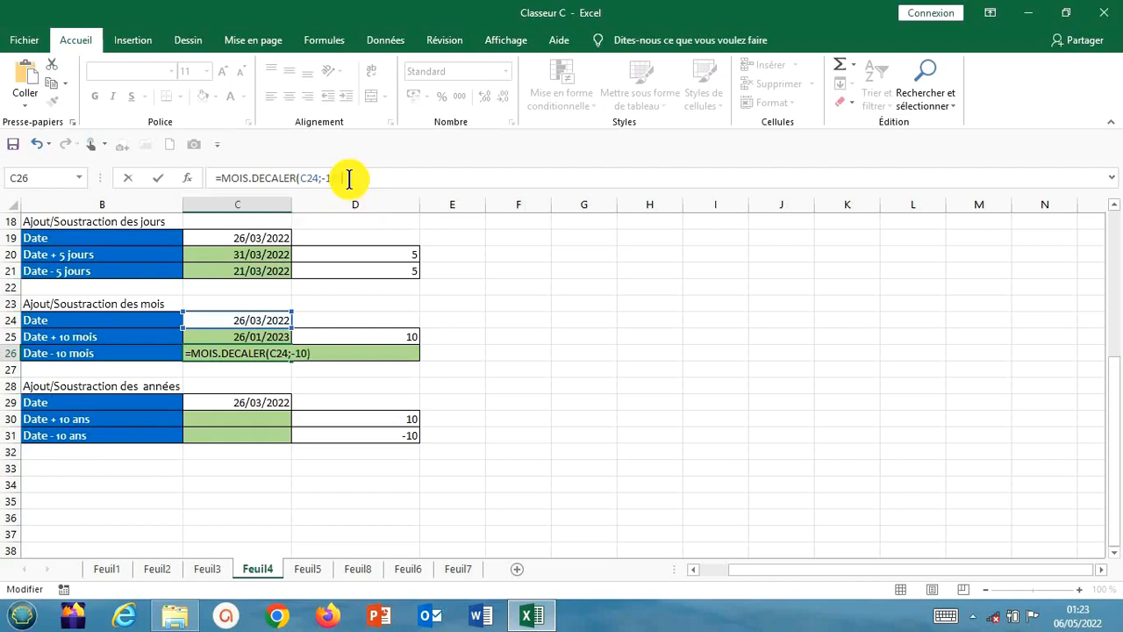
{"action": "key", "text": "Return"}
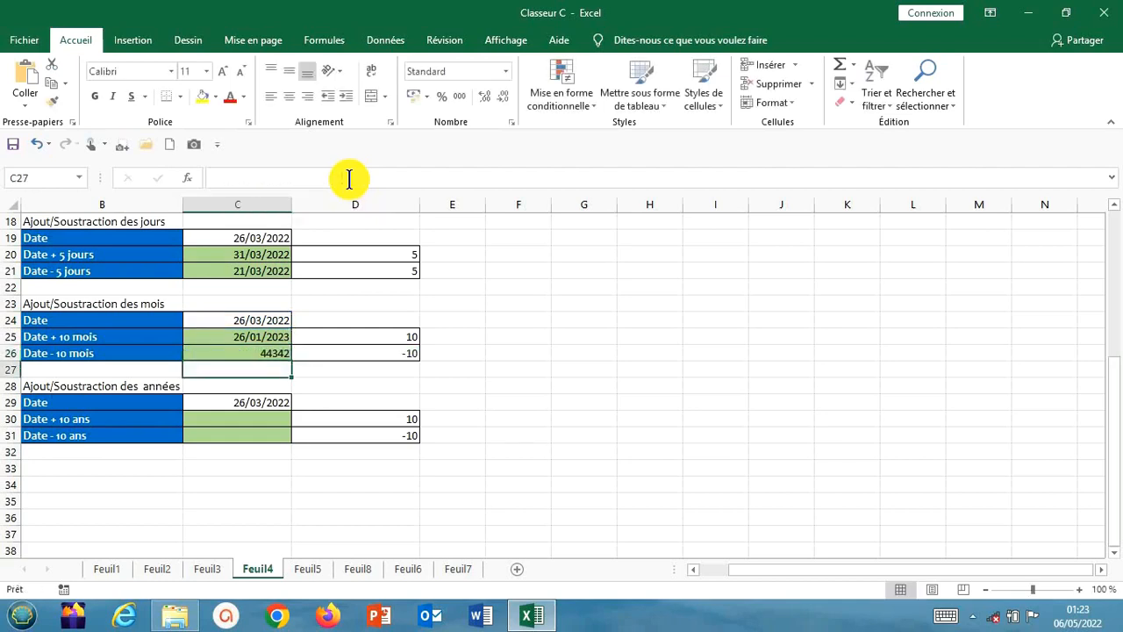
Format the Date - 10 mois result in C26 as Date courte
{"action": "left_click", "coordinate": [276, 351]}
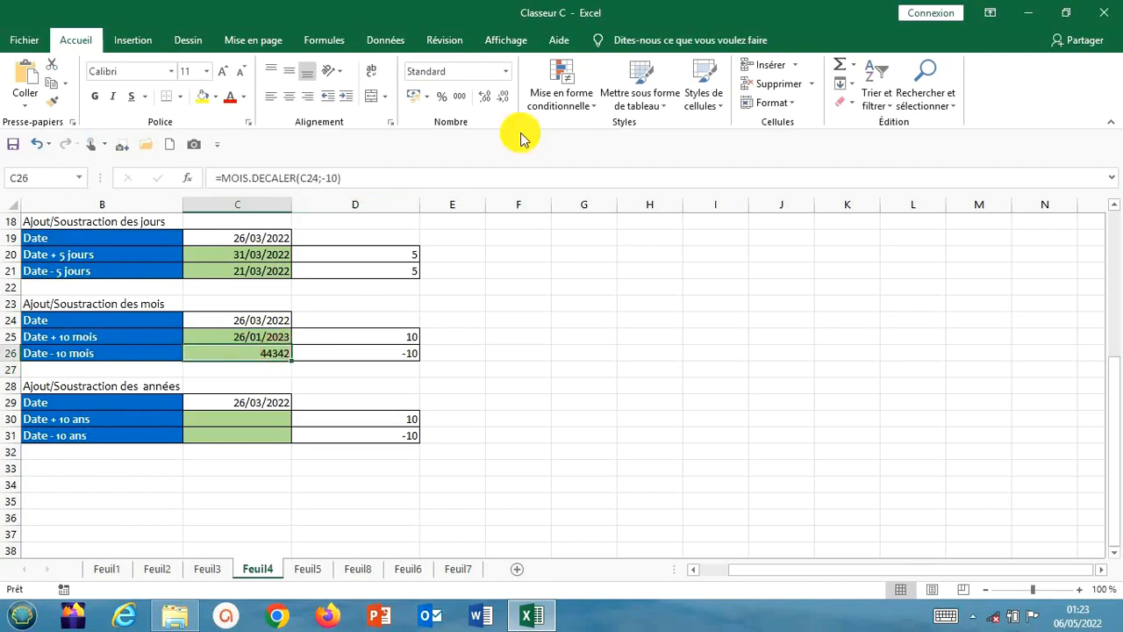
{"action": "left_click", "coordinate": [504, 75]}
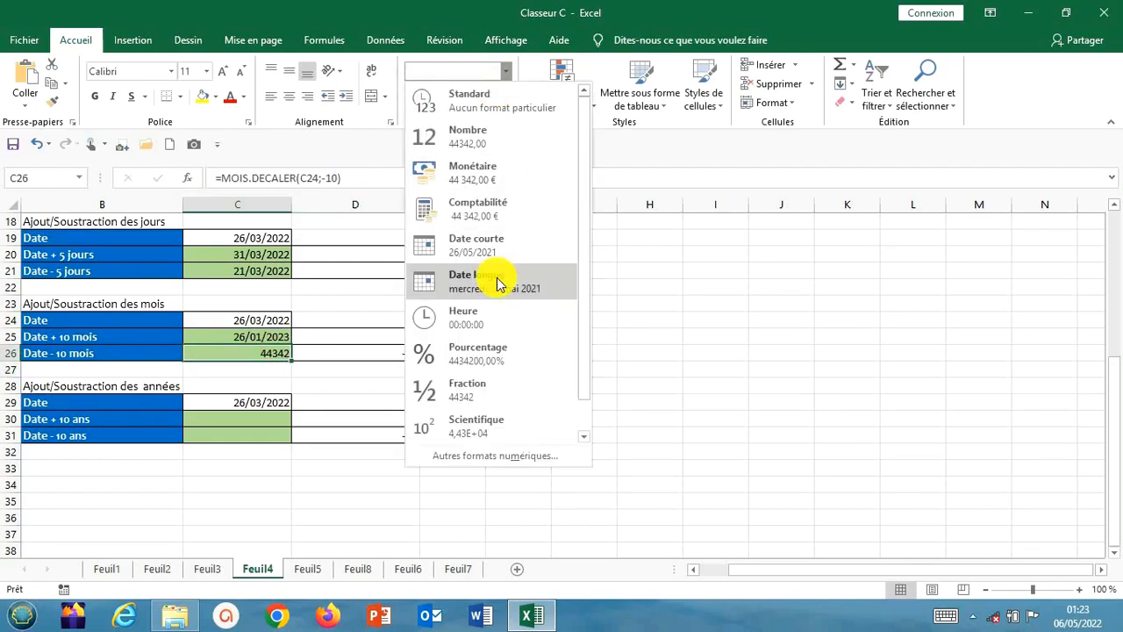
{"action": "left_click", "coordinate": [494, 248]}
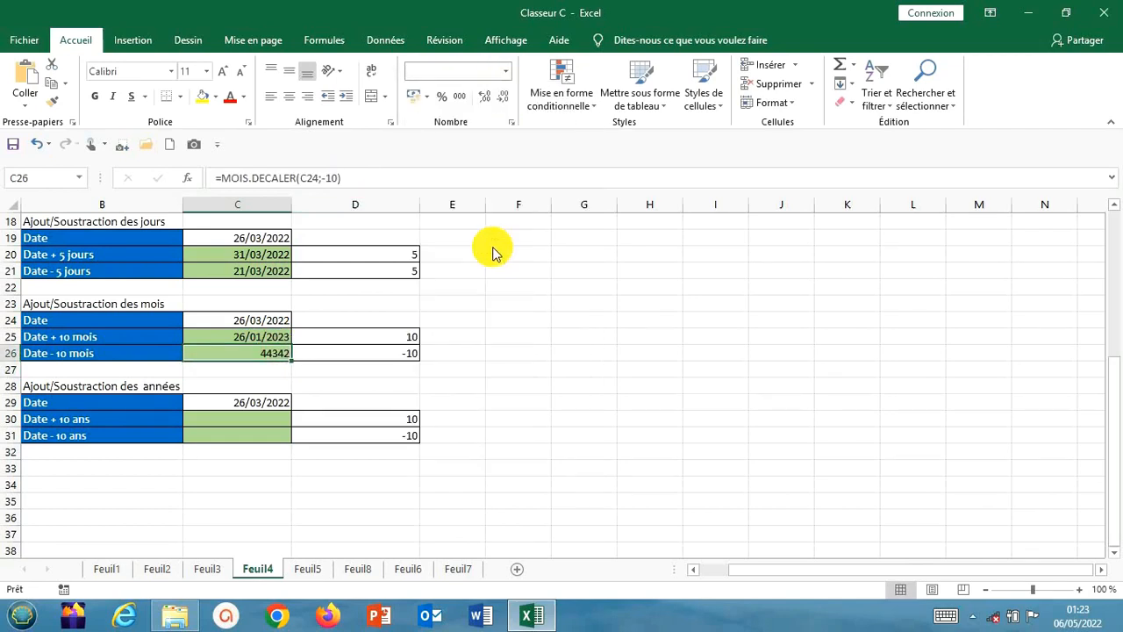
{"action": "left_click", "coordinate": [506, 319]}
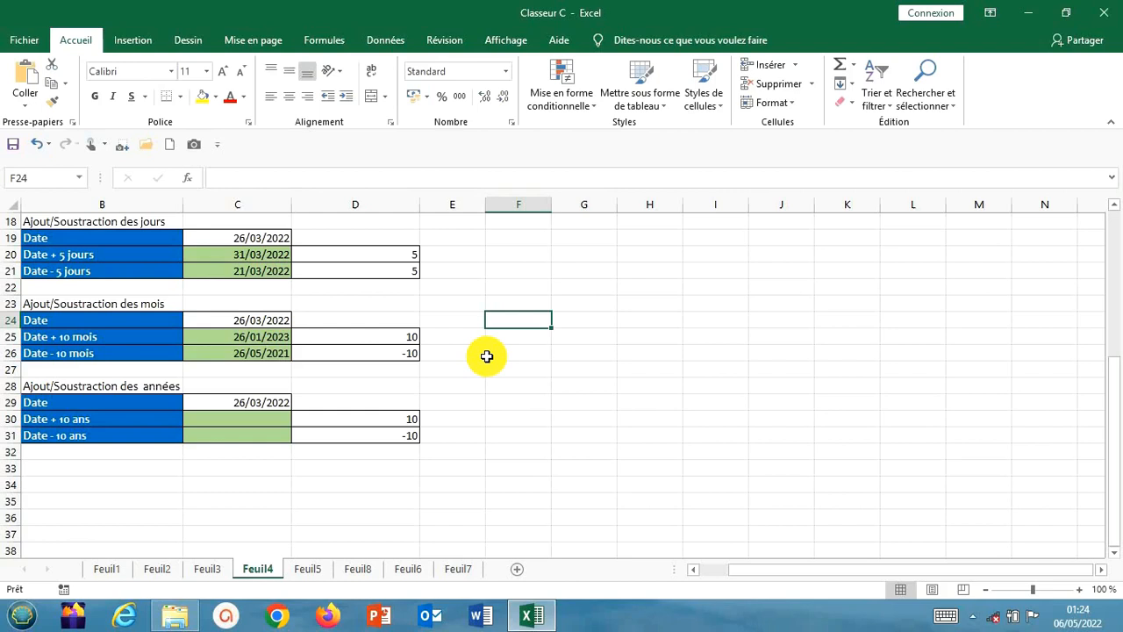
{"action": "left_click", "coordinate": [239, 456]}
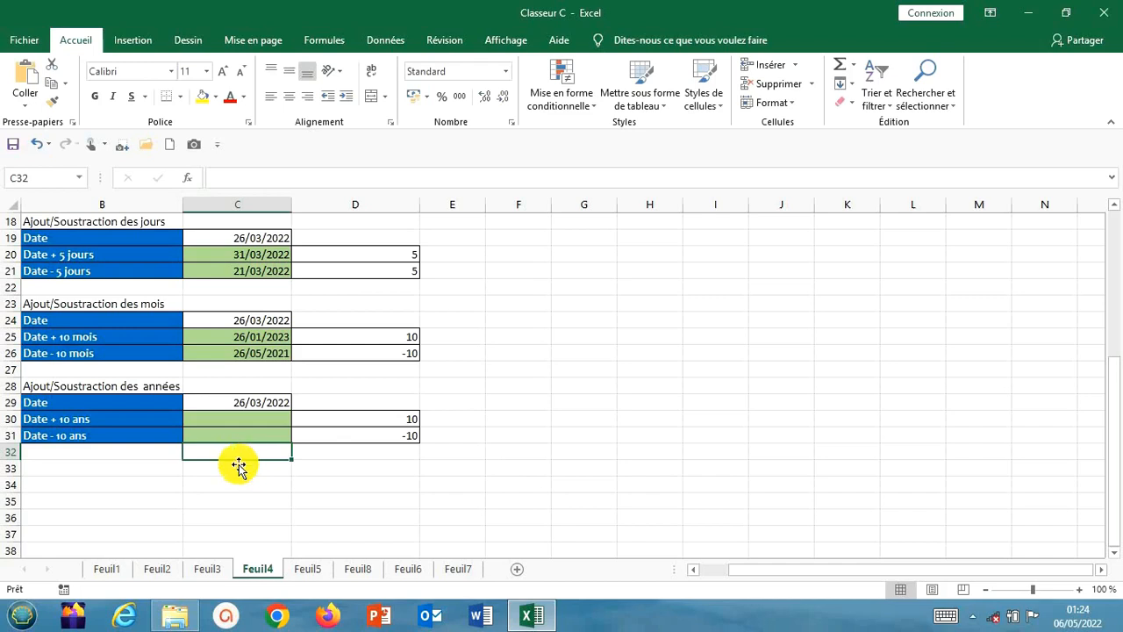
{"action": "left_click", "coordinate": [383, 418]}
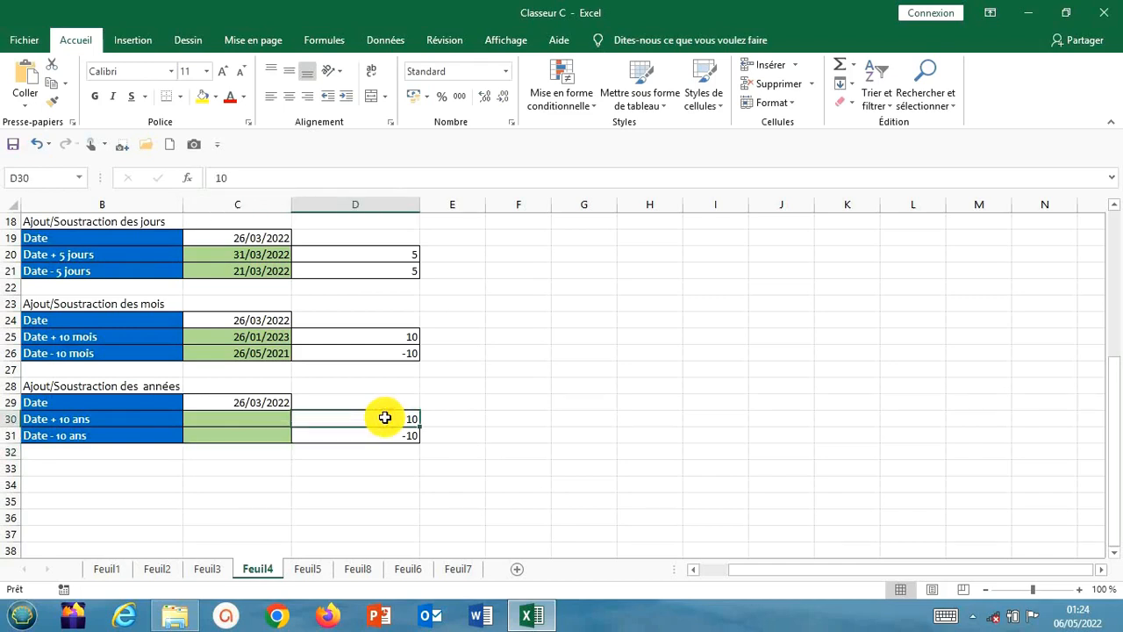
{"action": "left_click", "coordinate": [469, 419]}
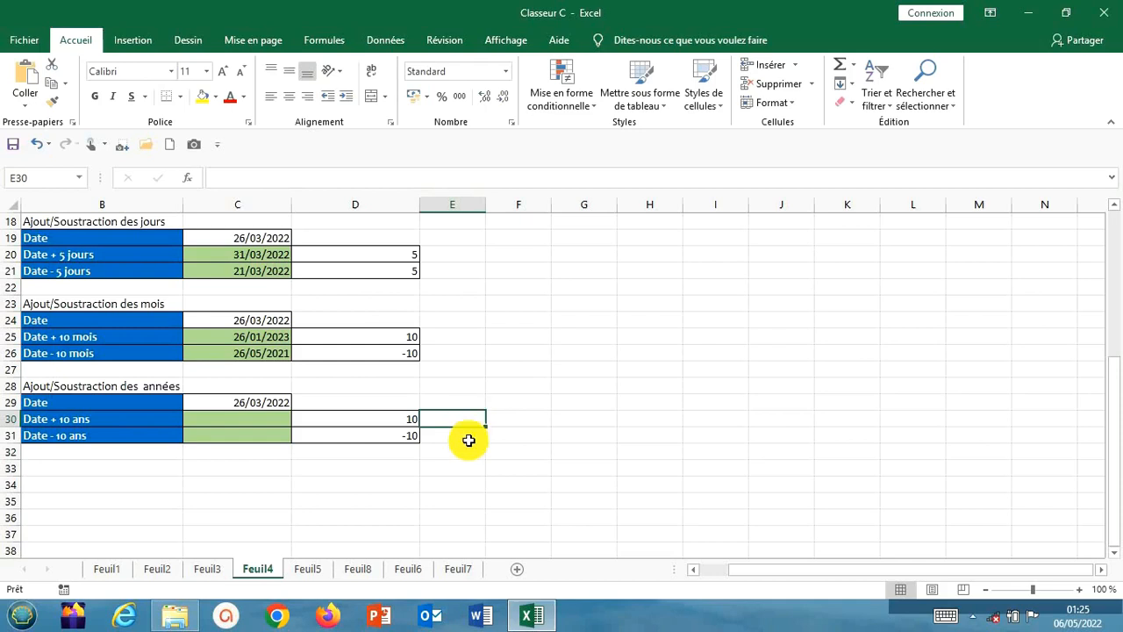
Enter =10*12 in F30 to convert 10 years into months
{"action": "left_click", "coordinate": [514, 421]}
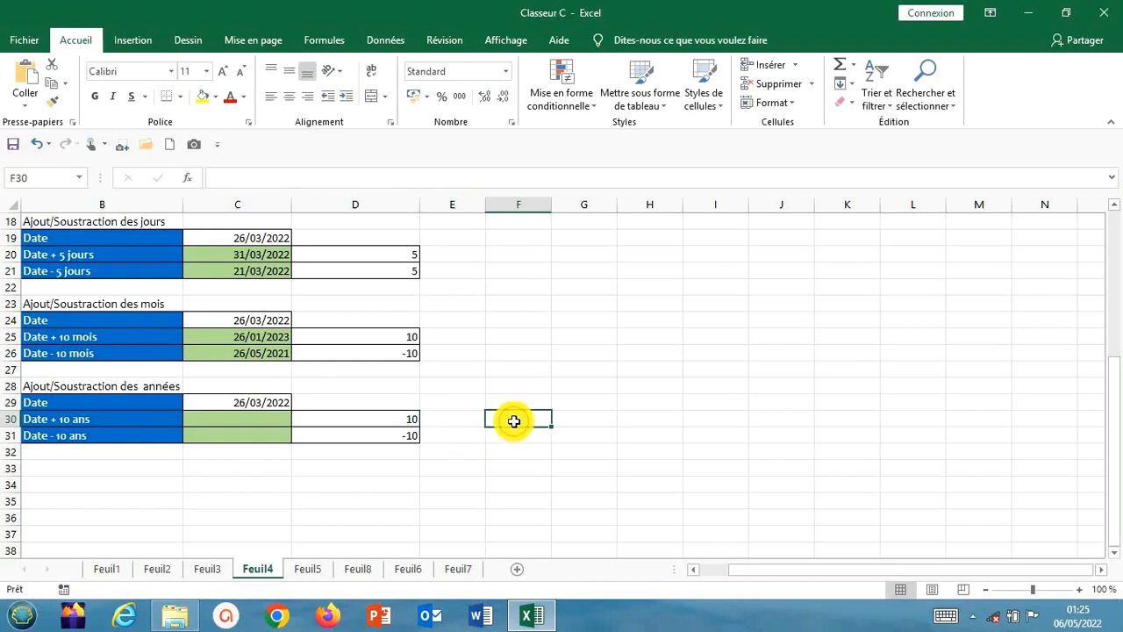
{"action": "type", "text": "="}
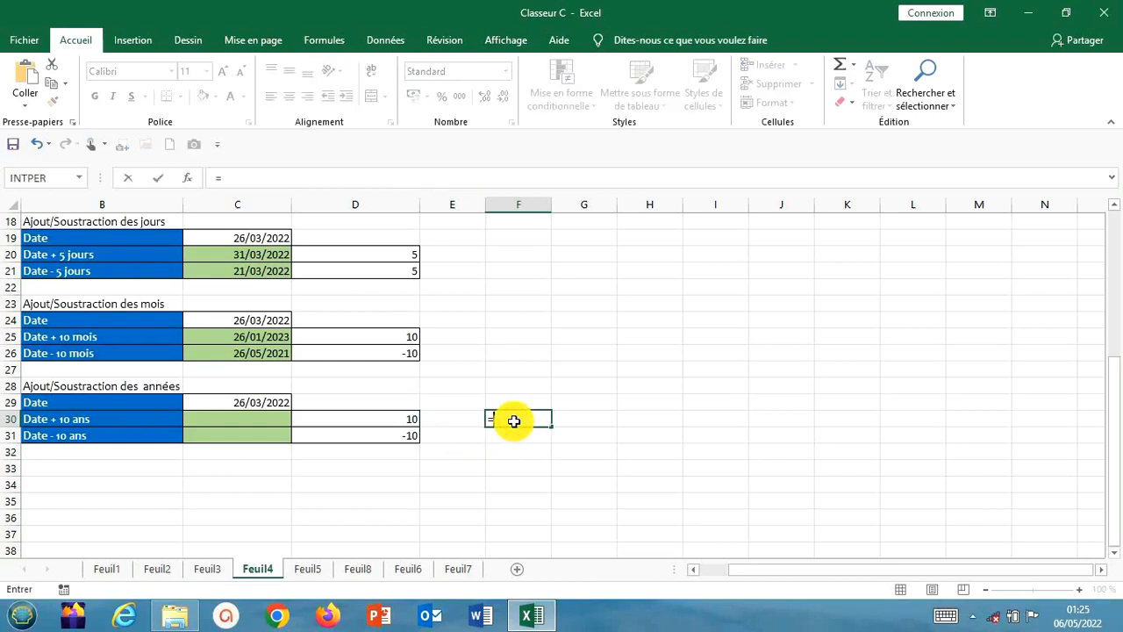
{"action": "type", "text": "10*12"}
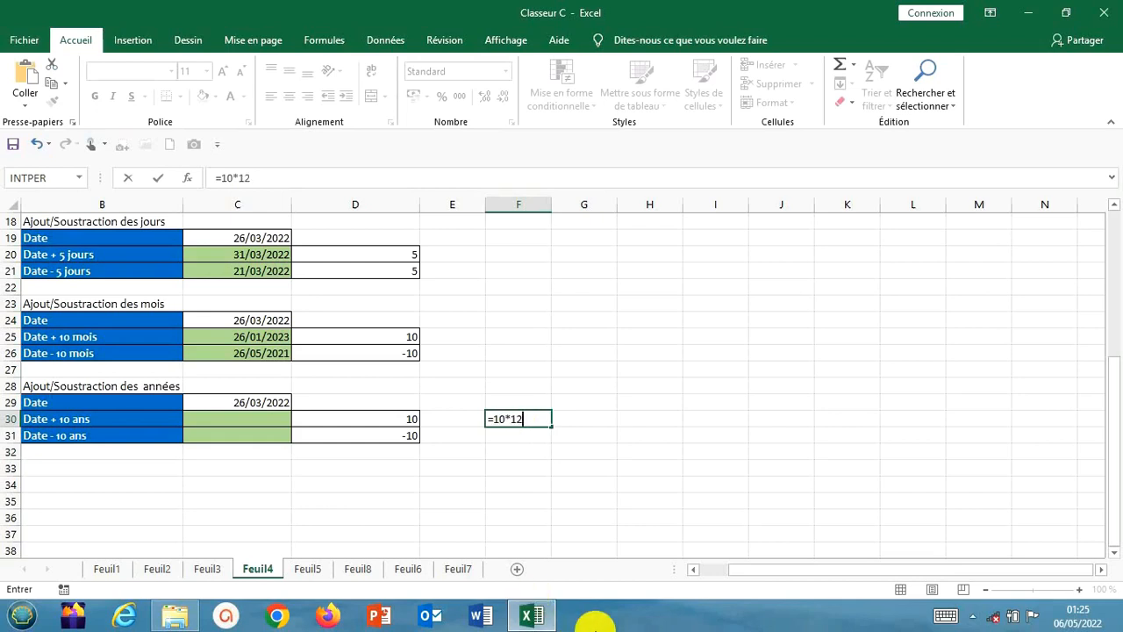
{"action": "key", "text": "Return"}
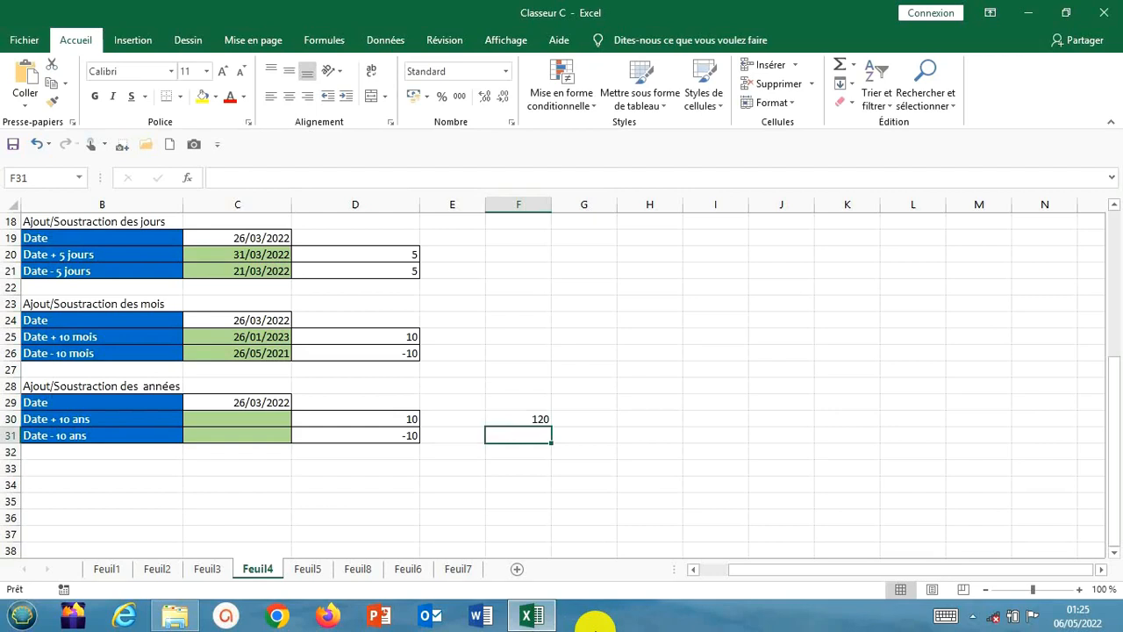
Enter =MOIS.DECALER(C29;120) in C30 to add 10 years to the date in the Date + 10 ans row
{"action": "left_click", "coordinate": [264, 418]}
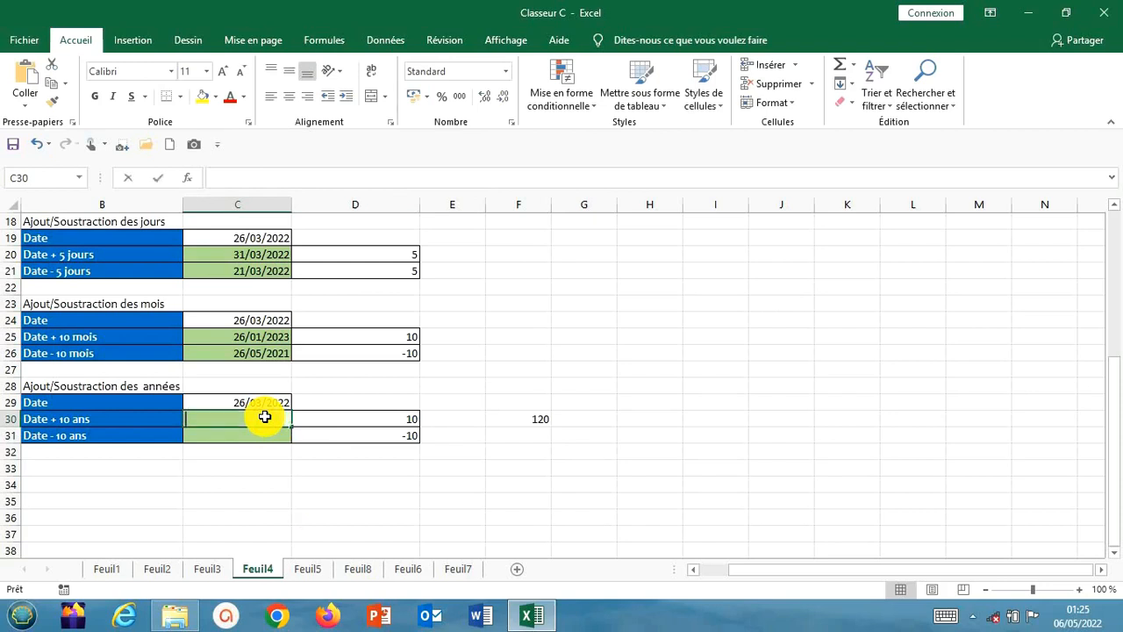
{"action": "type", "text": "="}
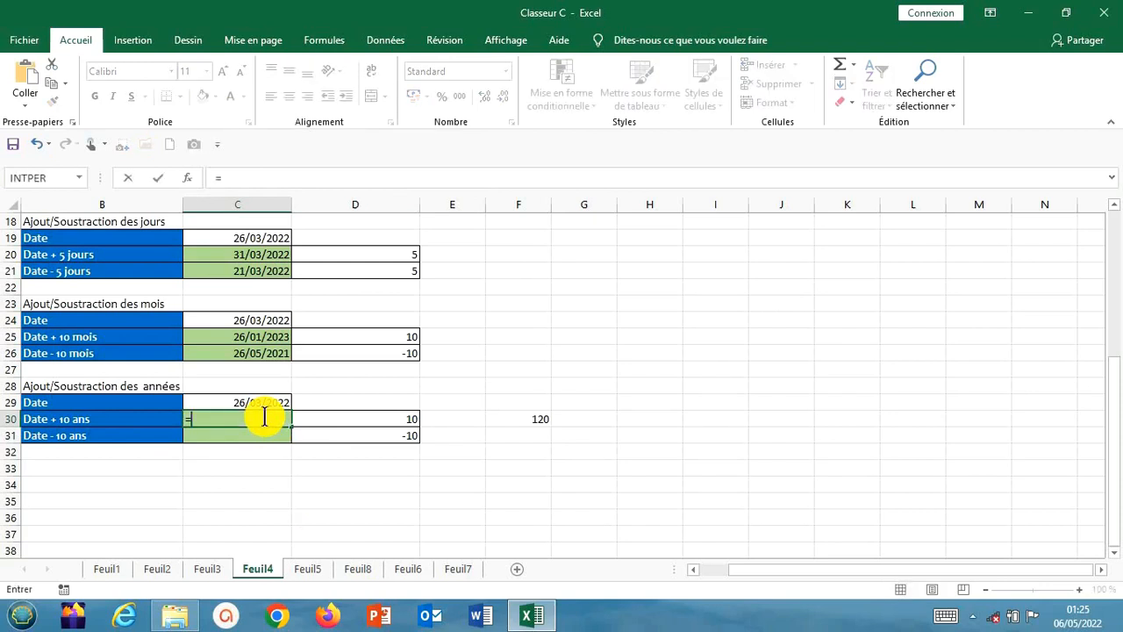
{"action": "type", "text": "moi"}
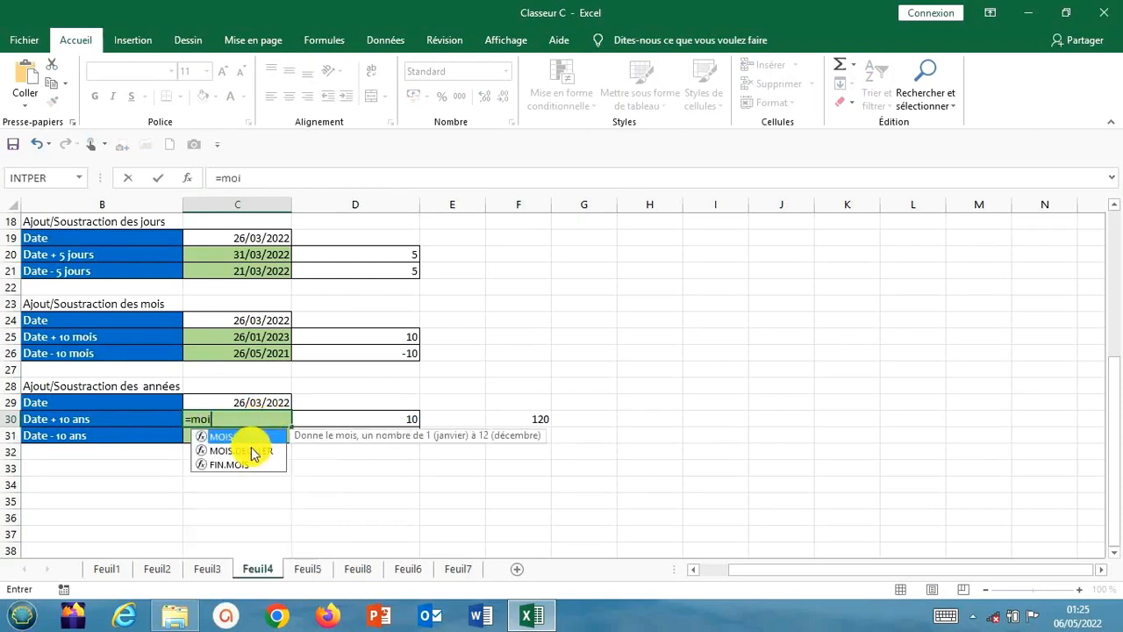
{"action": "double_click", "coordinate": [251, 450]}
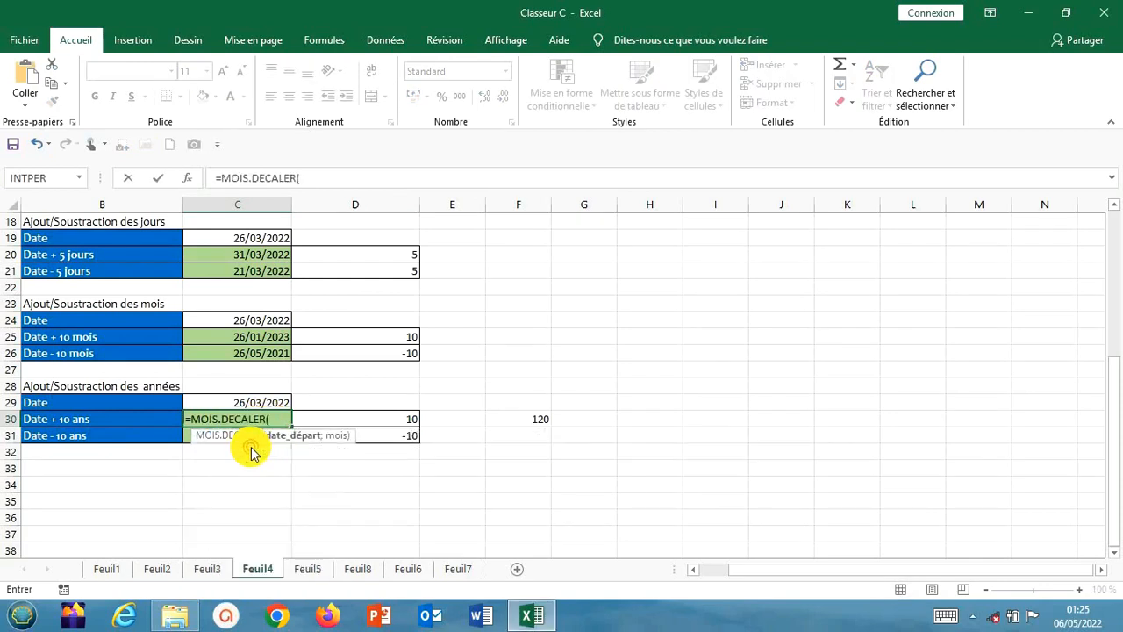
{"action": "left_click", "coordinate": [264, 402]}
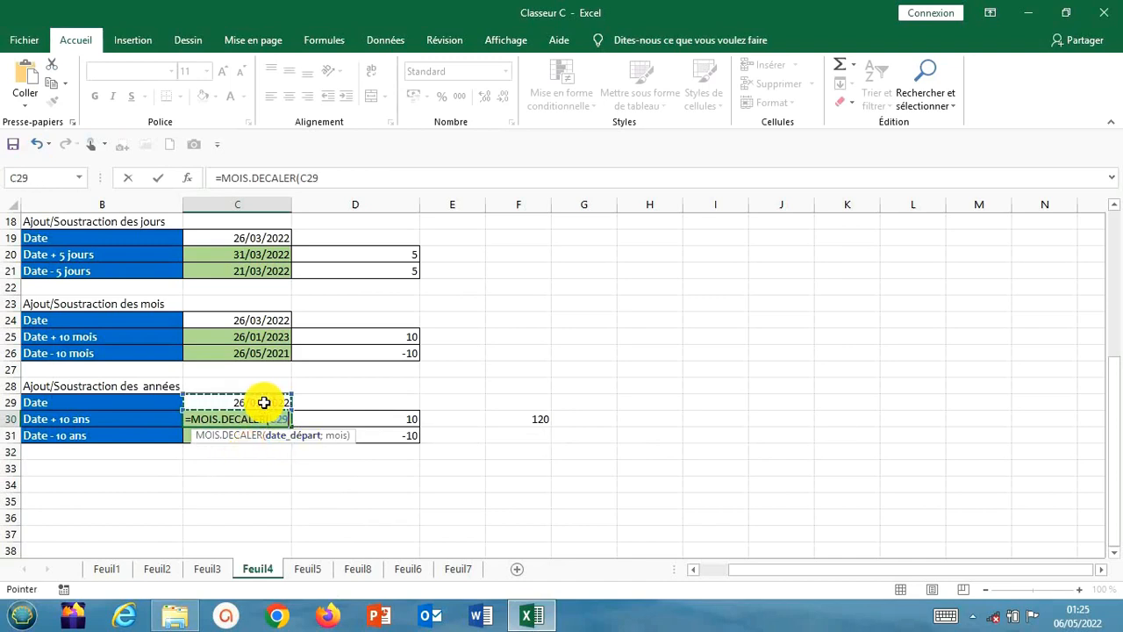
{"action": "type", "text": ";"}
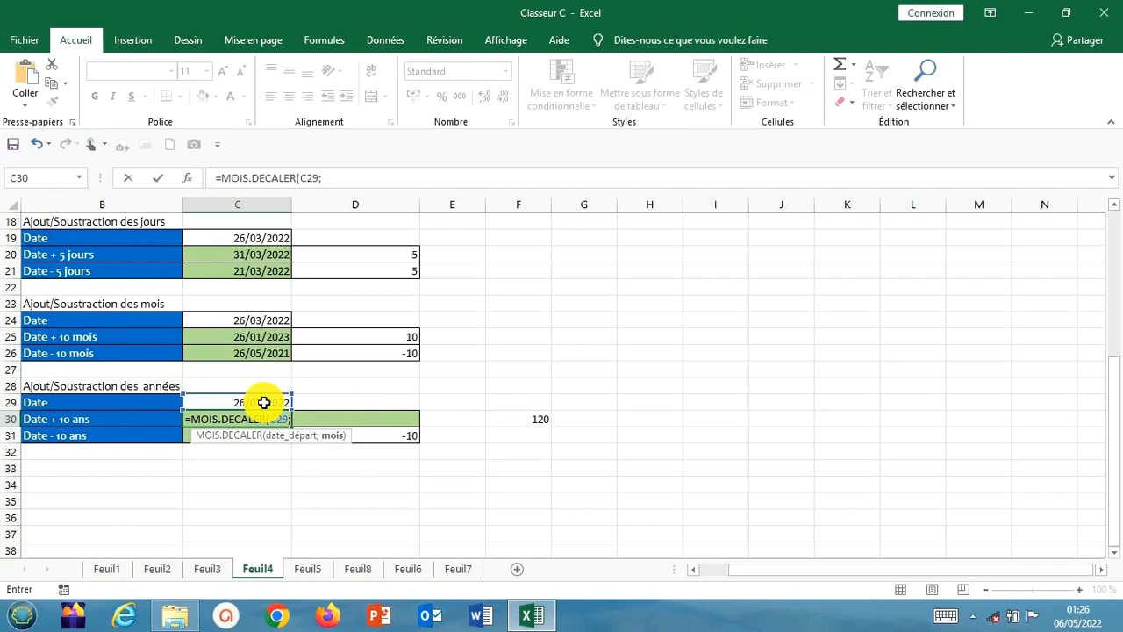
{"action": "type", "text": "120)"}
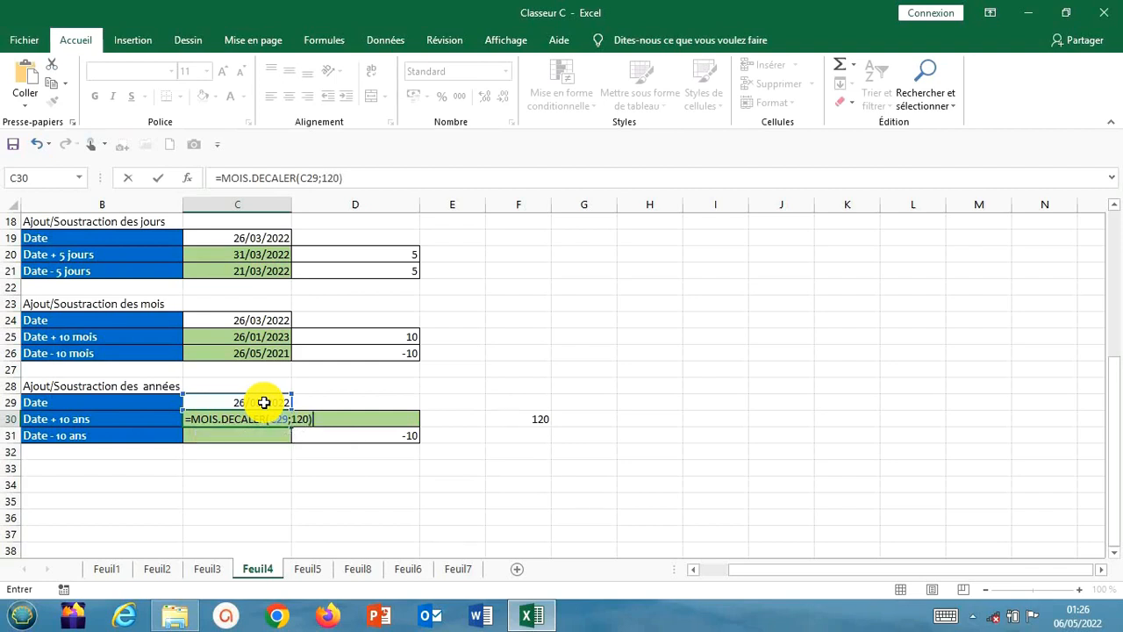
{"action": "key", "text": "Return"}
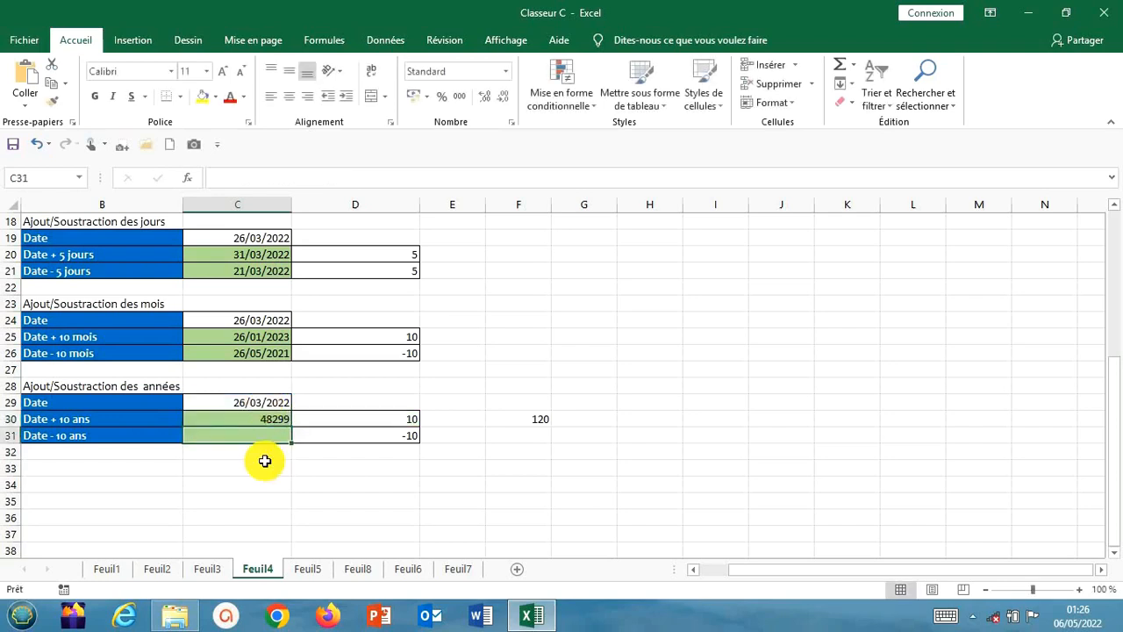
Format the Date + 10 ans result in C30 as Date courte
{"action": "left_click", "coordinate": [274, 414]}
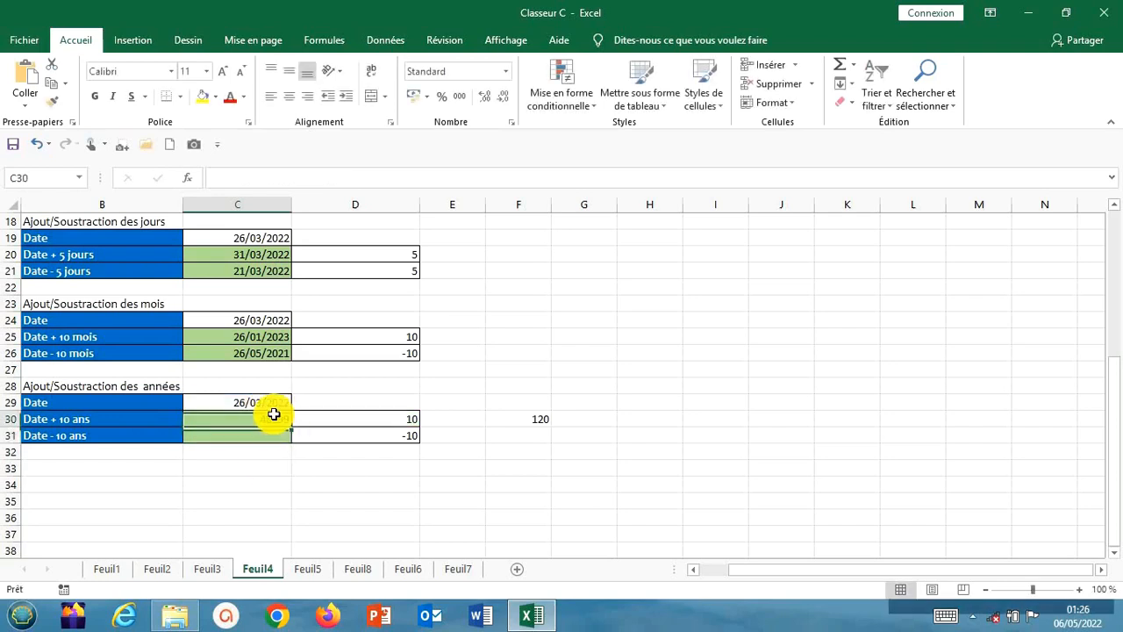
{"action": "left_click", "coordinate": [505, 71]}
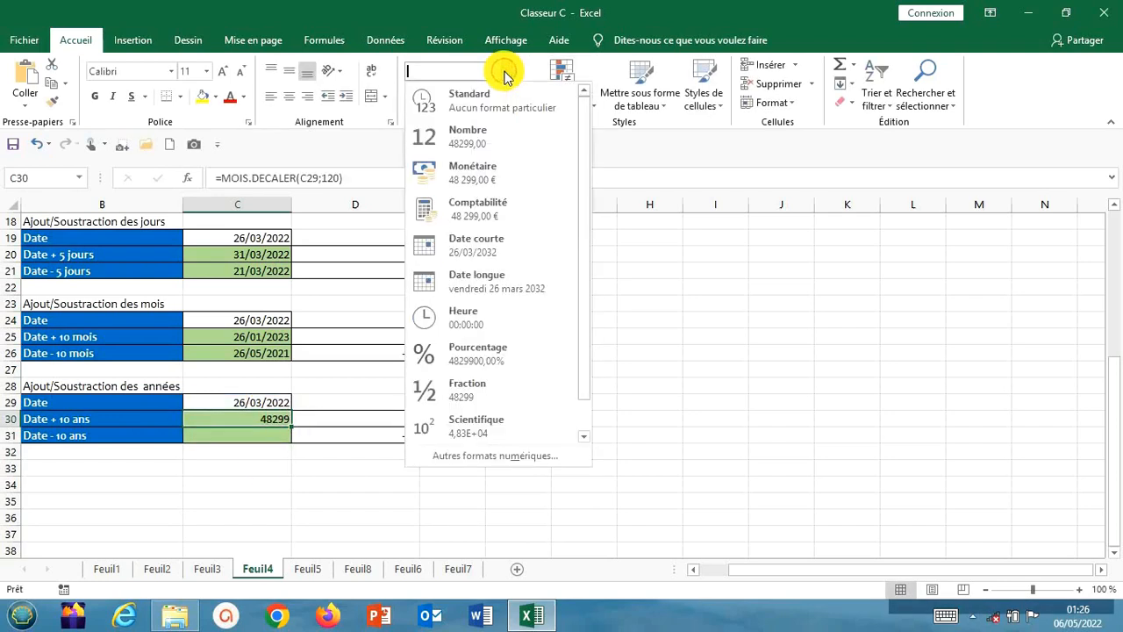
{"action": "left_click", "coordinate": [477, 245]}
{"action": "left_click", "coordinate": [542, 391]}
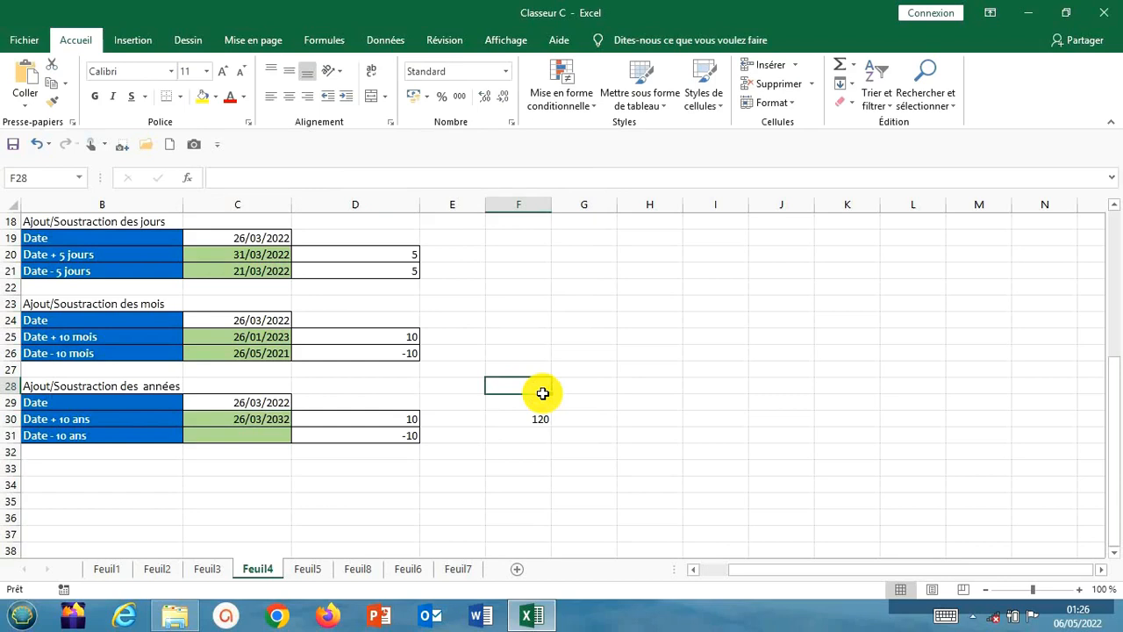
Enter =MOIS.DECALER(C29;-120) in C31 to subtract 10 years from the date in the Date - 10 ans row
{"action": "left_click", "coordinate": [266, 436]}
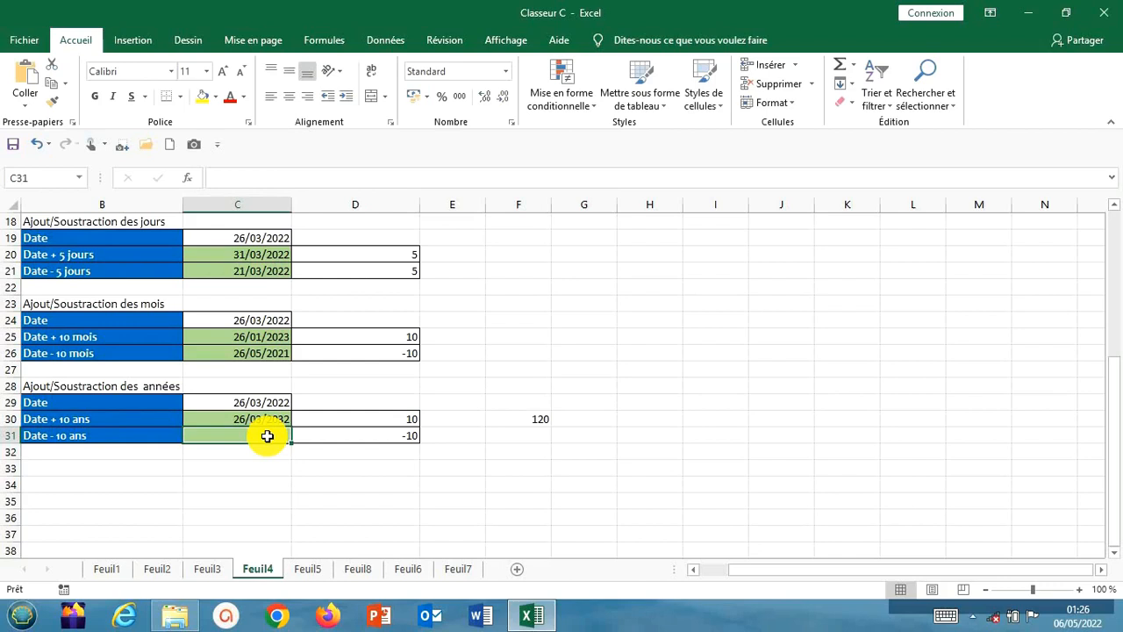
{"action": "type", "text": "="}
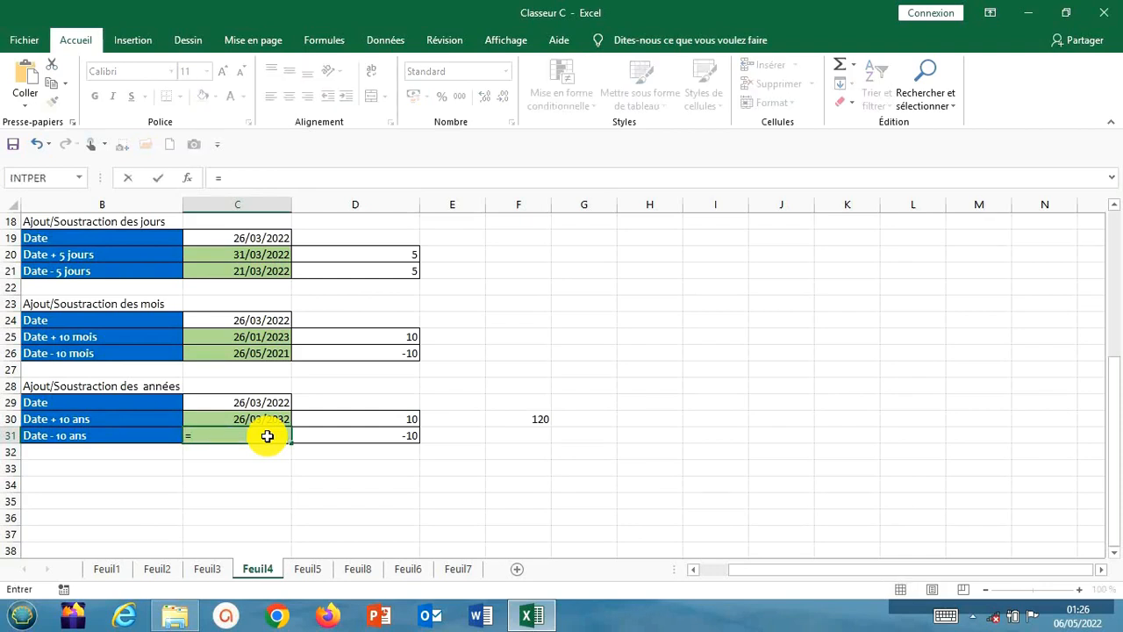
{"action": "type", "text": "mois"}
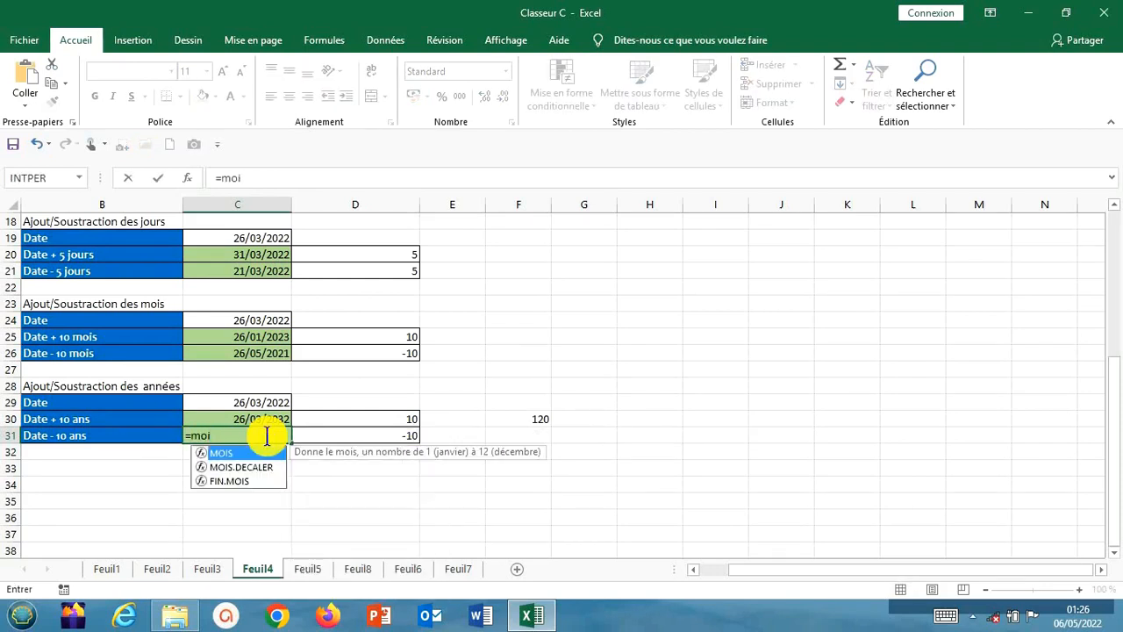
{"action": "double_click", "coordinate": [263, 465]}
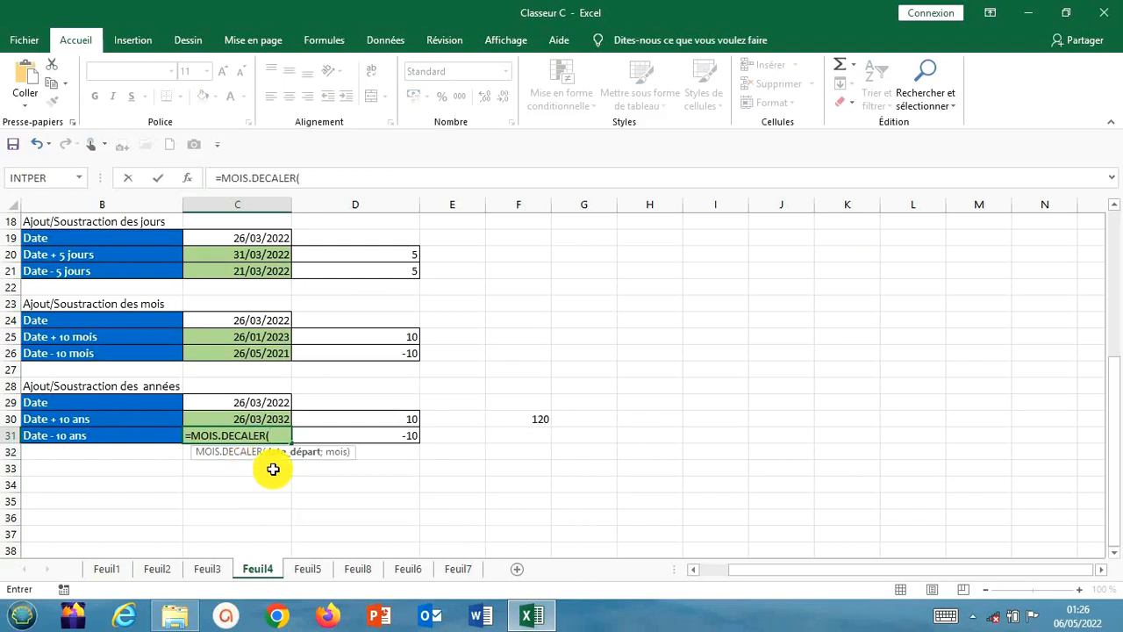
{"action": "left_click", "coordinate": [261, 404]}
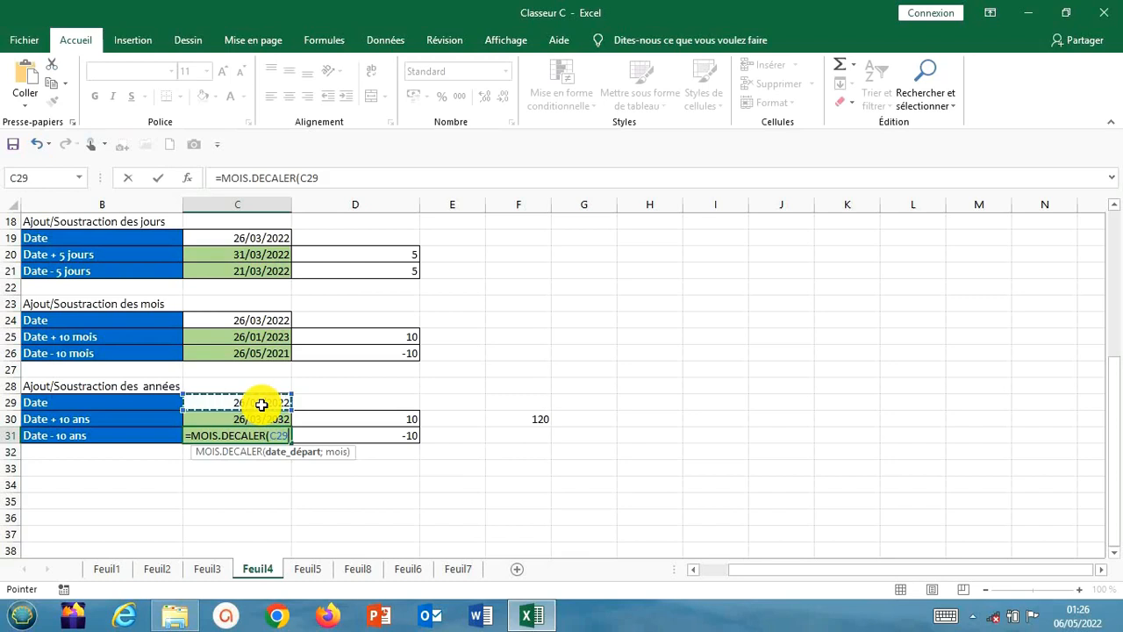
{"action": "type", "text": ";"}
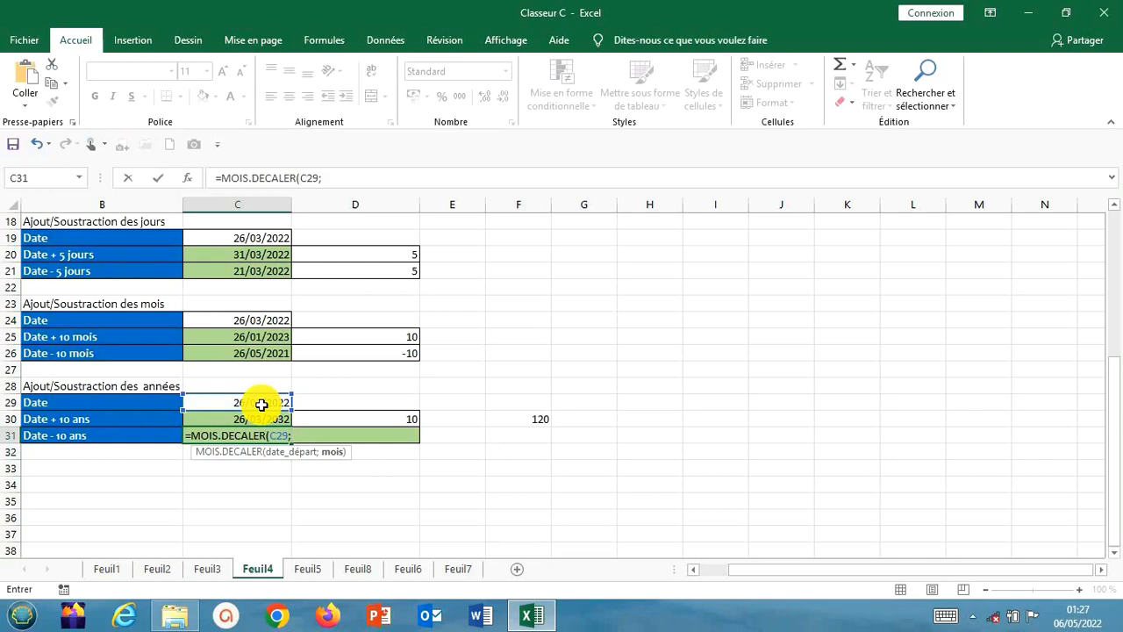
{"action": "type", "text": "6"}
{"action": "key", "text": "BackSpace"}
{"action": "type", "text": "-120"}
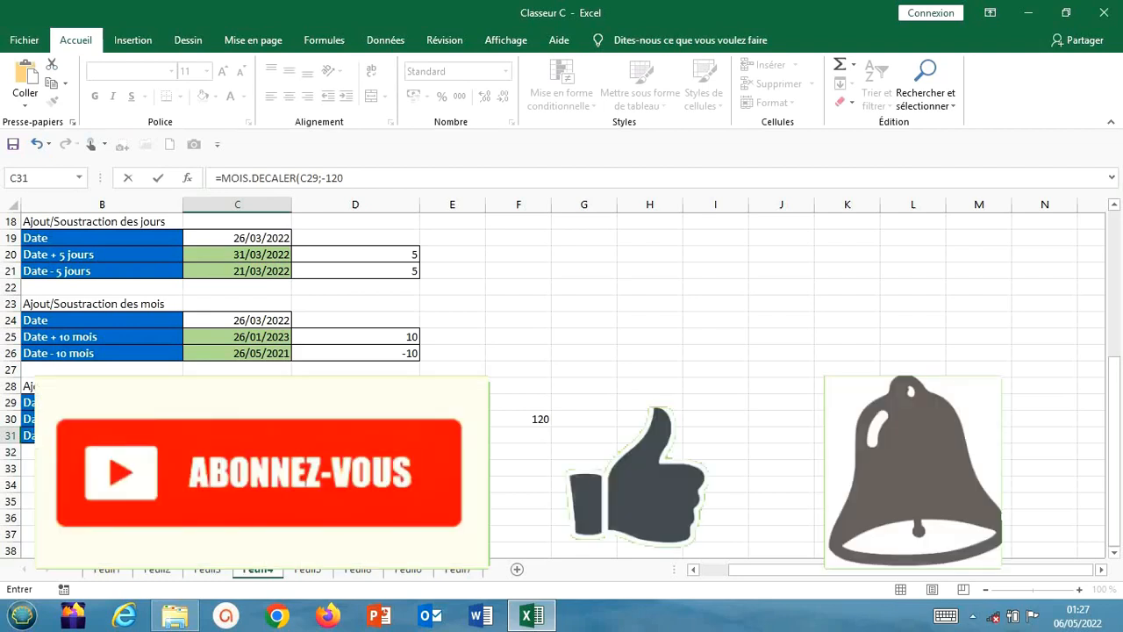
{"action": "key", "text": "Return"}
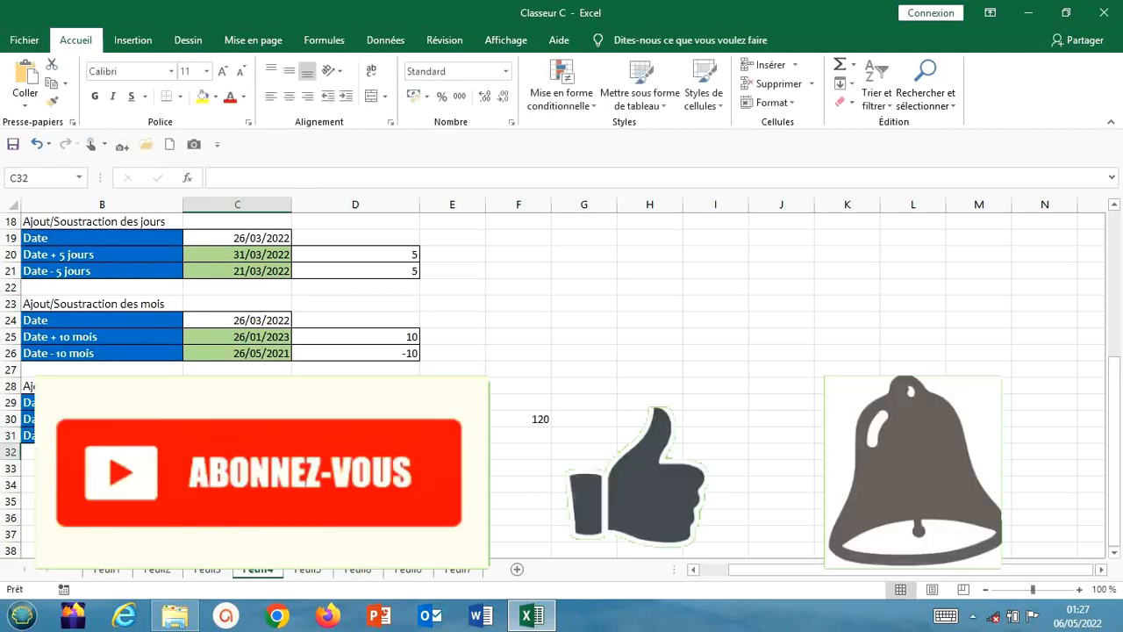
Format the Date - 10 ans result in C31 as Date courte
{"action": "key", "text": "Up"}
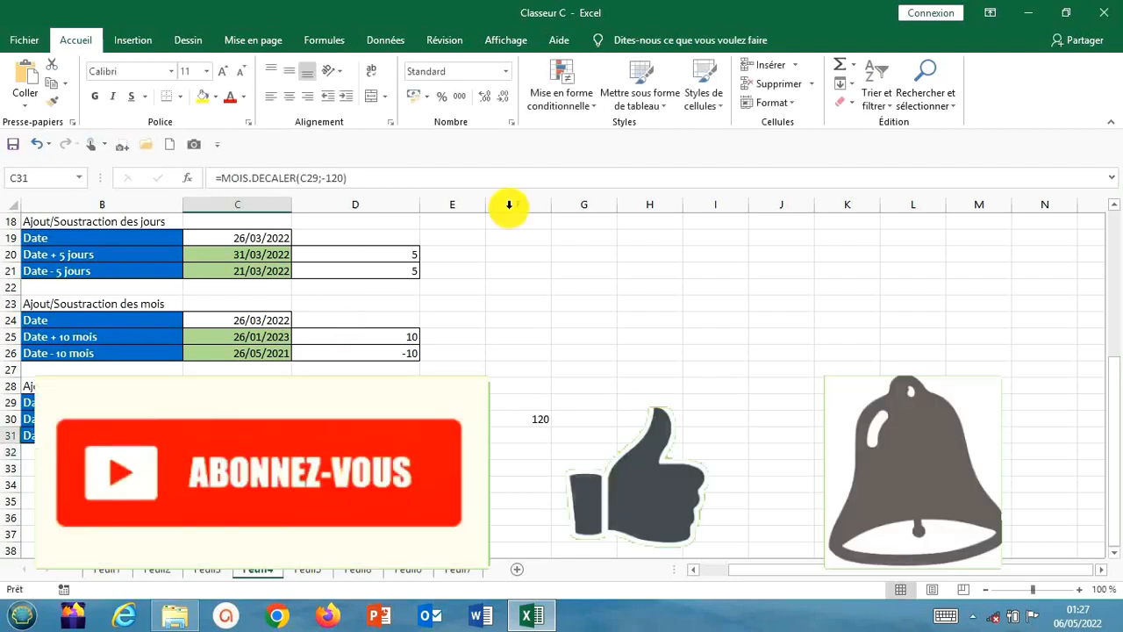
{"action": "left_click", "coordinate": [505, 71]}
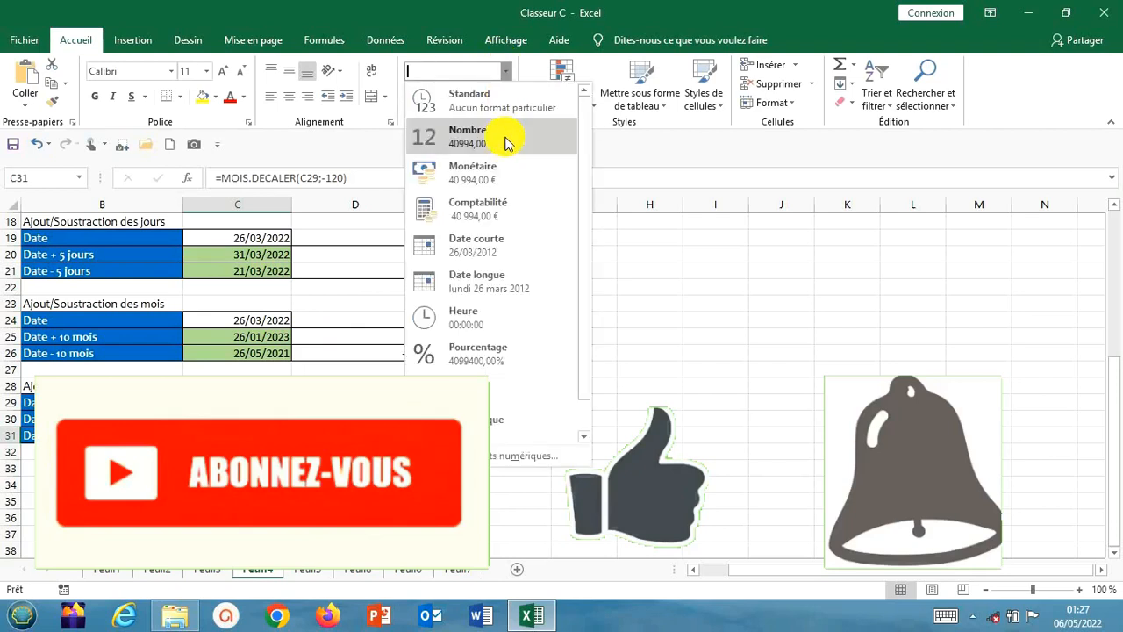
{"action": "left_click", "coordinate": [494, 248]}
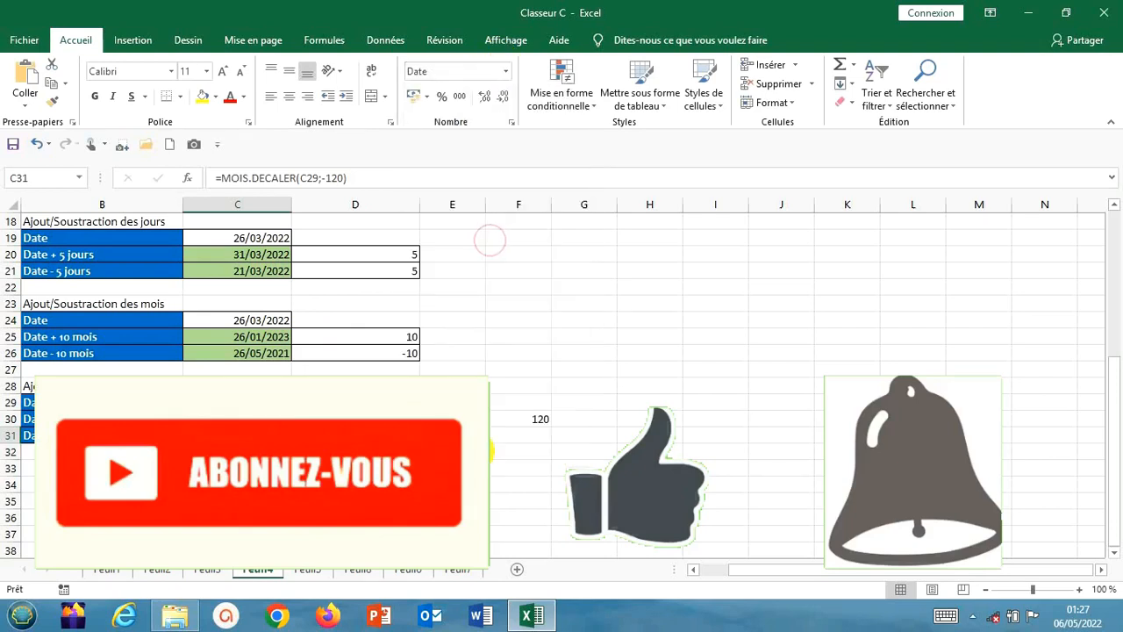
{"action": "left_click", "coordinate": [356, 468]}
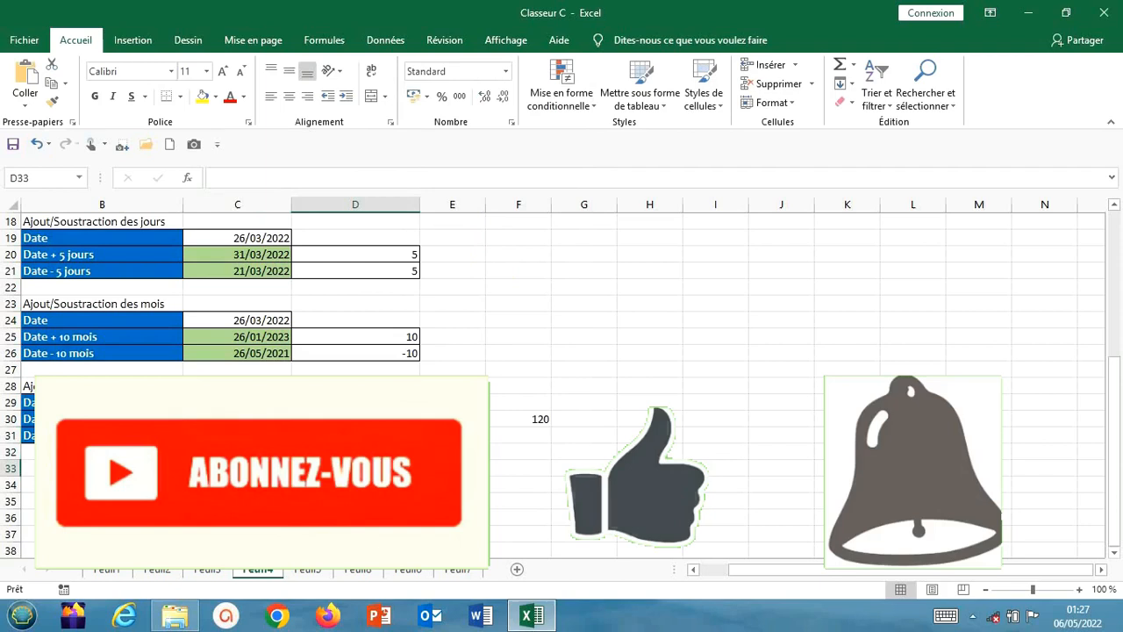